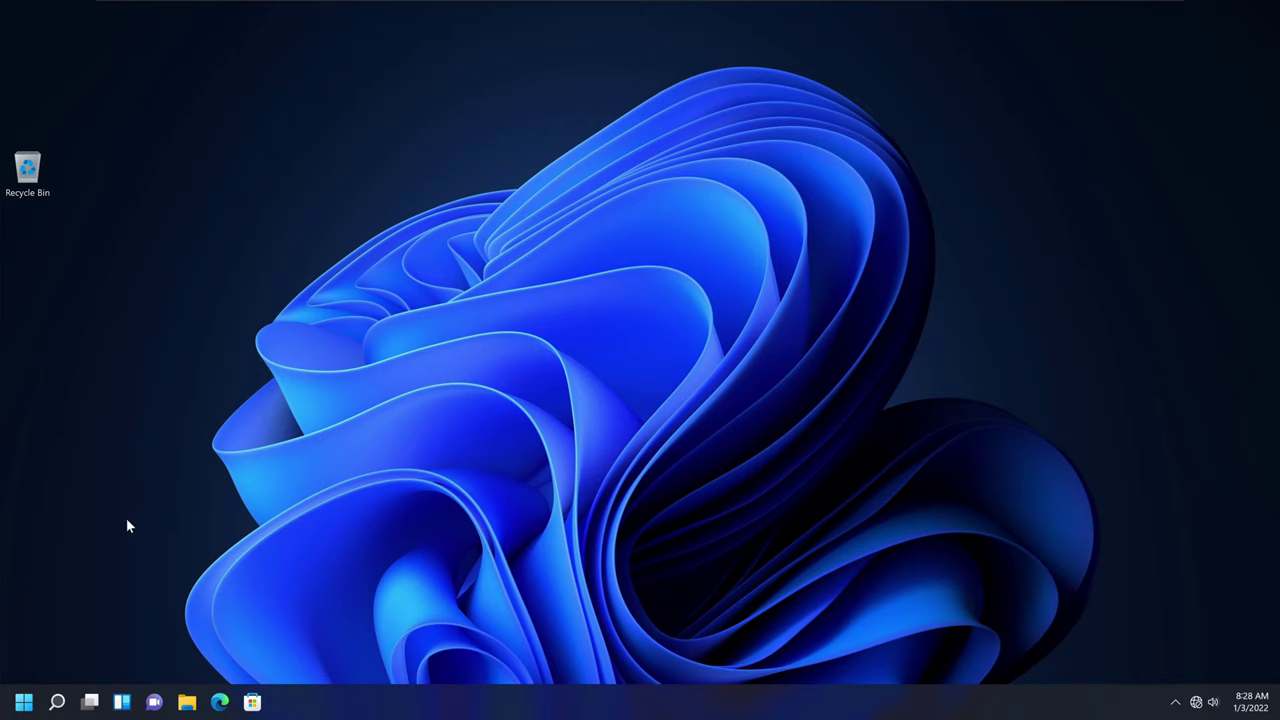
Step: Open Settings to the Privacy & security > Diagnostics & feedback page
click(24, 702)
click(424, 264)
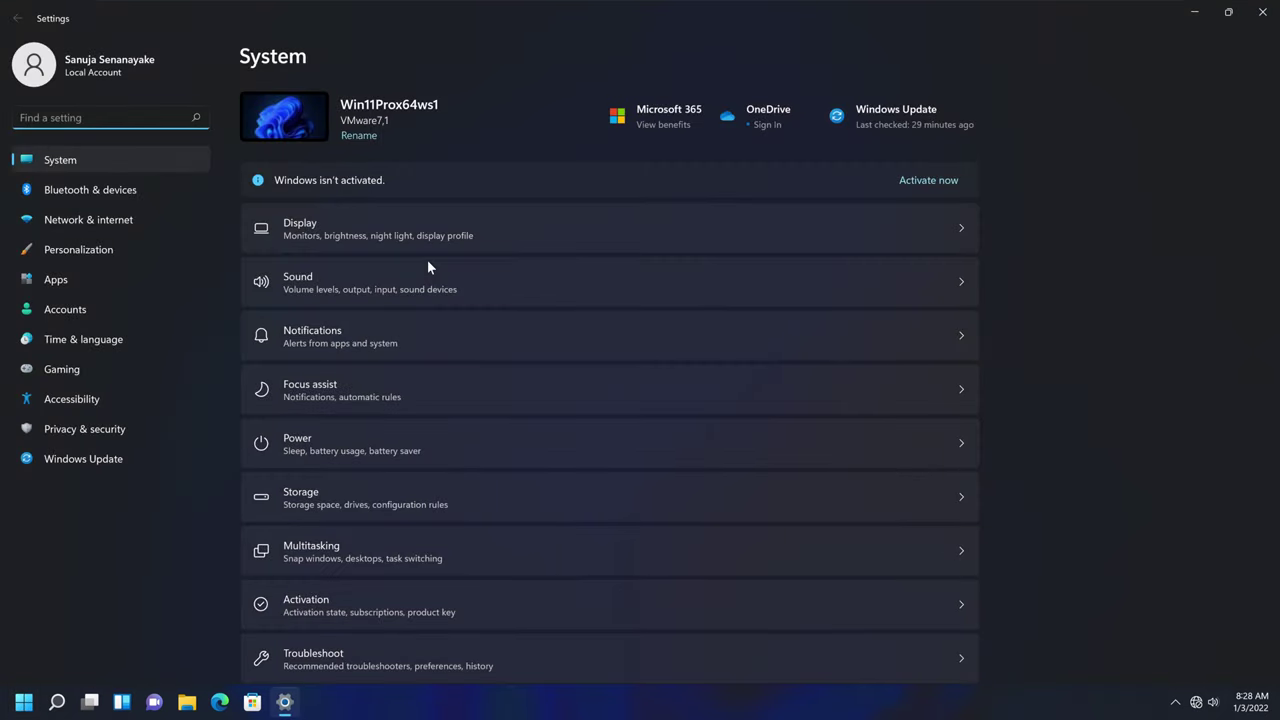
click(81, 433)
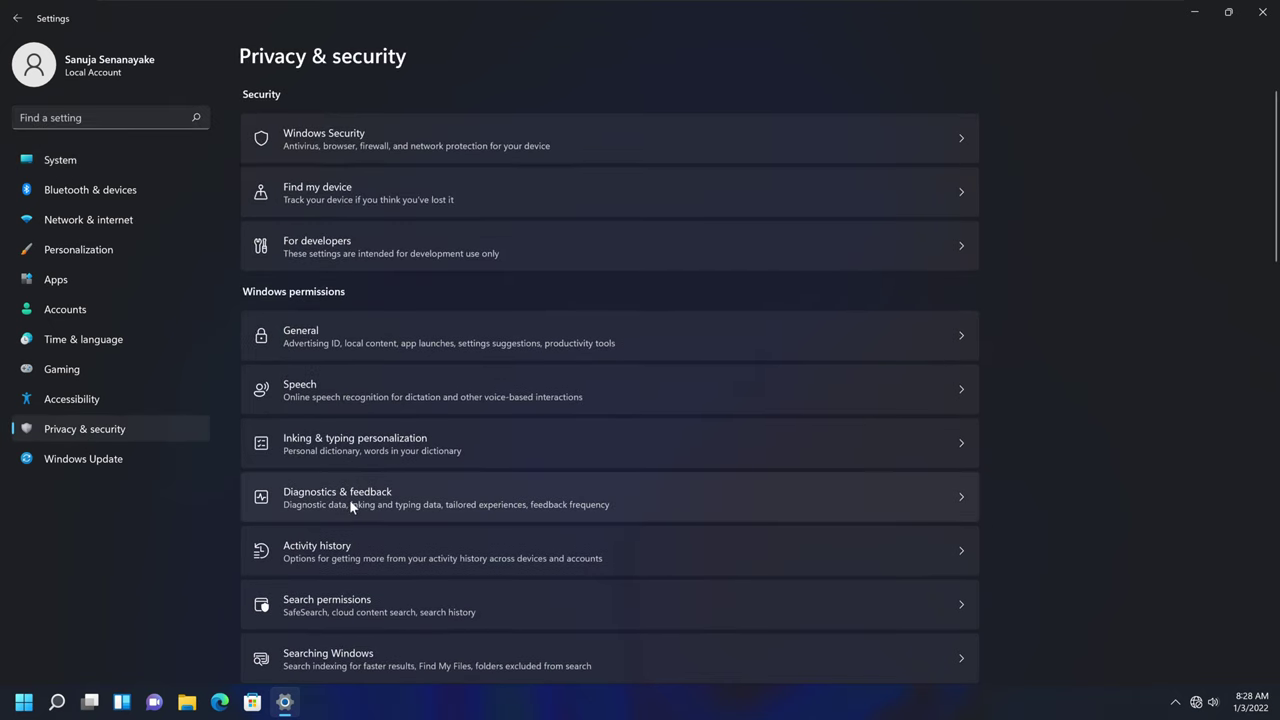
click(809, 513)
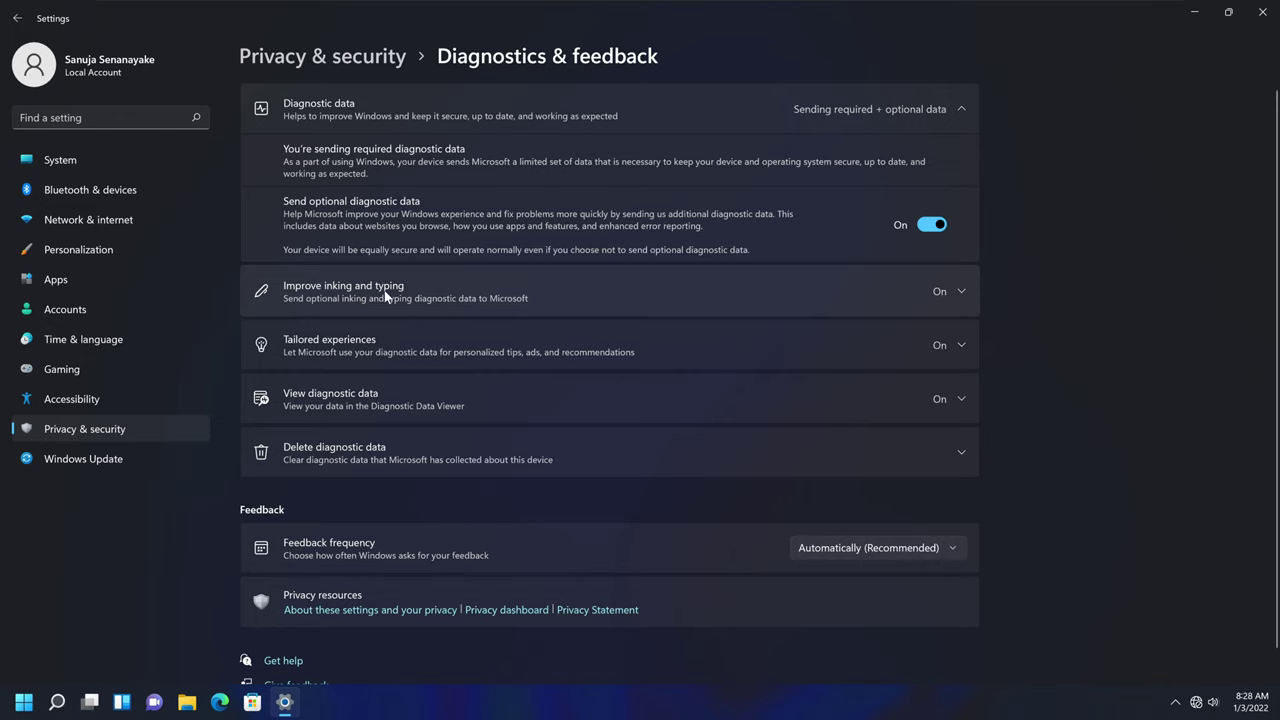
Step: Turn off Send optional diagnostic data and Improve inking and typing, leaving only required data
click(934, 224)
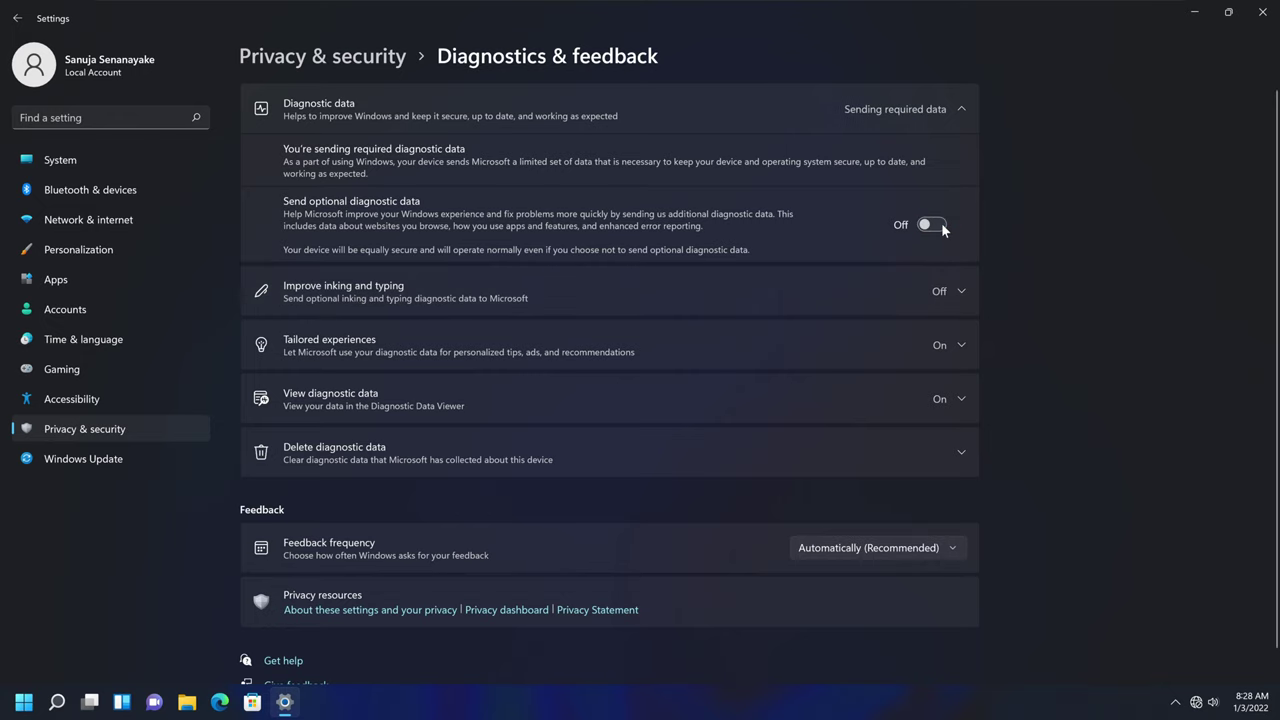
click(960, 290)
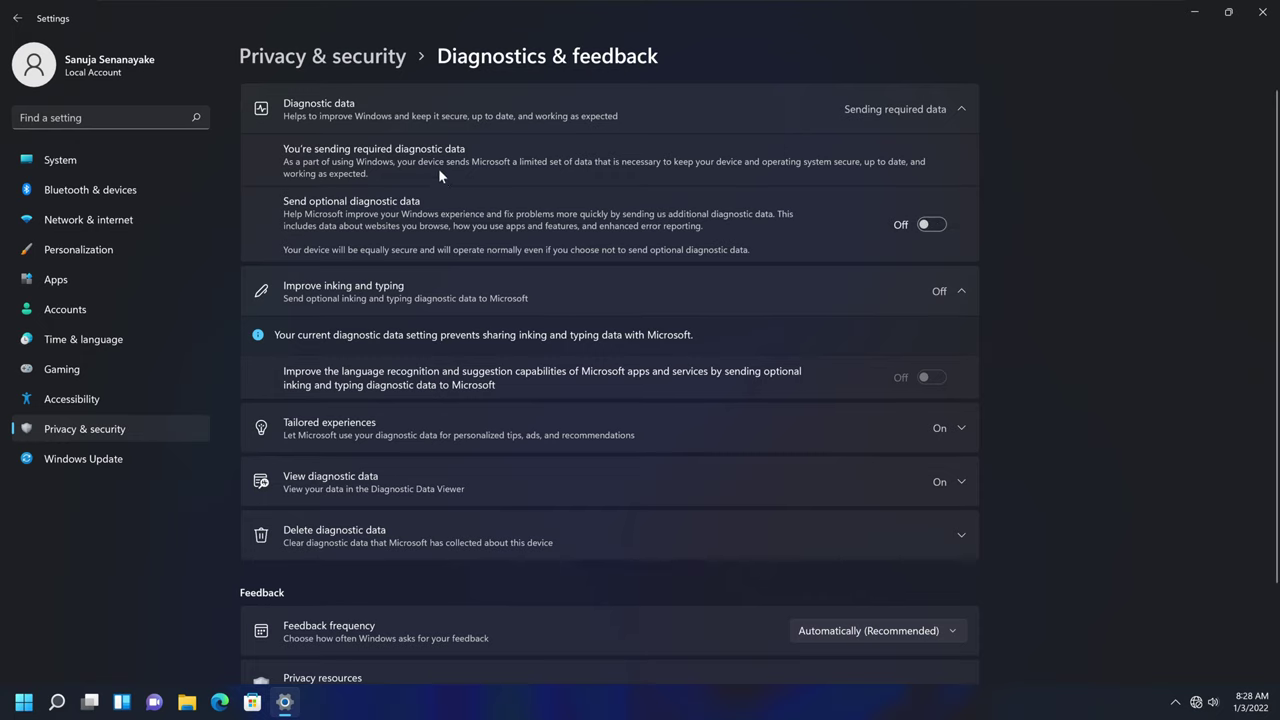
click(929, 224)
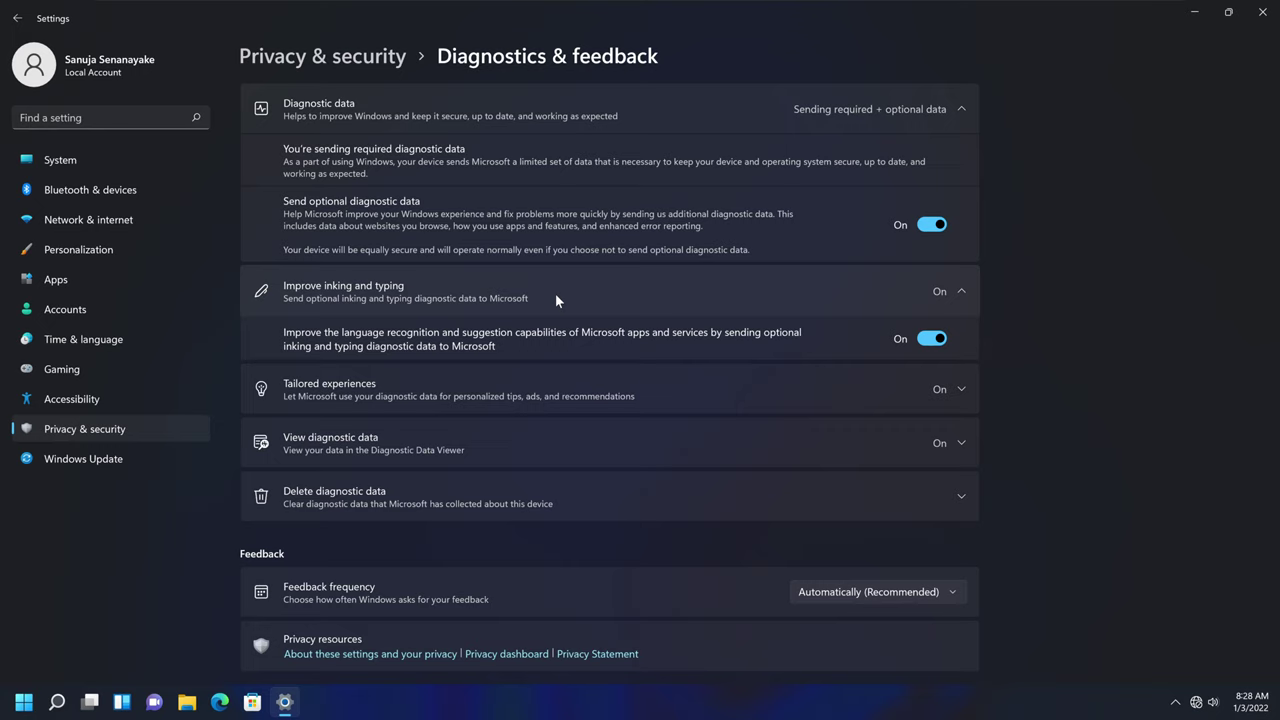
click(932, 338)
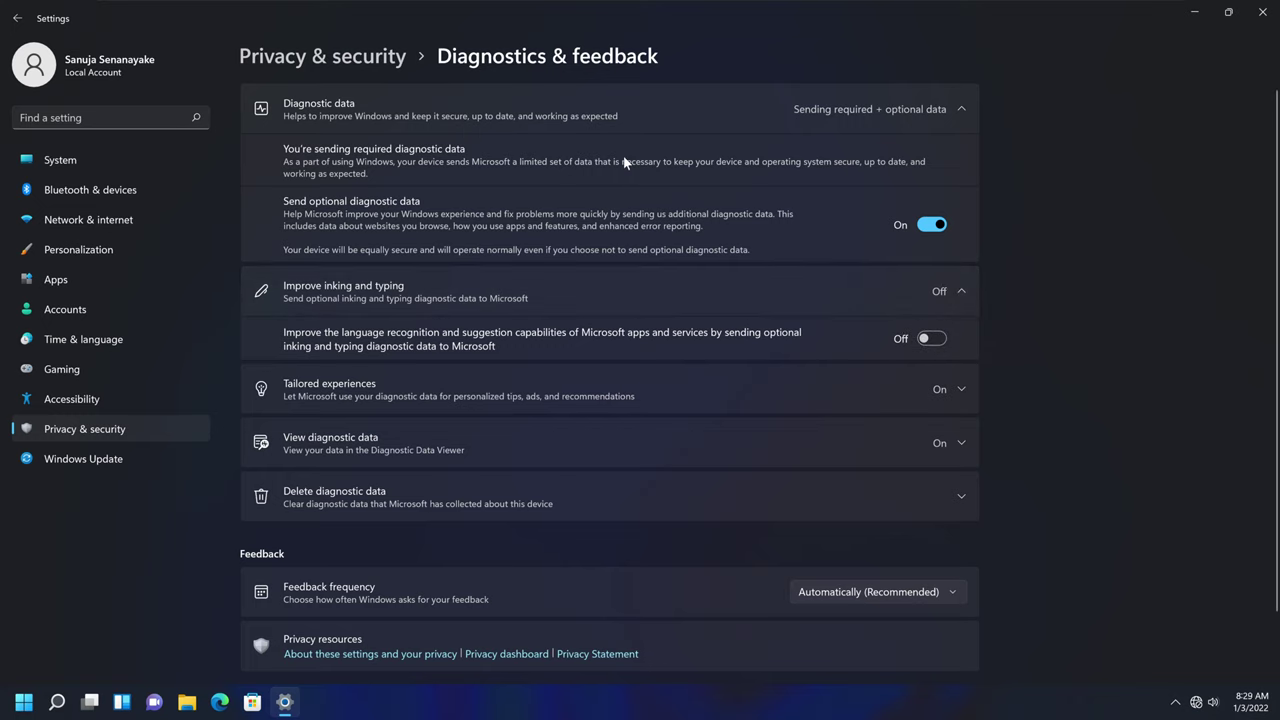
click(934, 226)
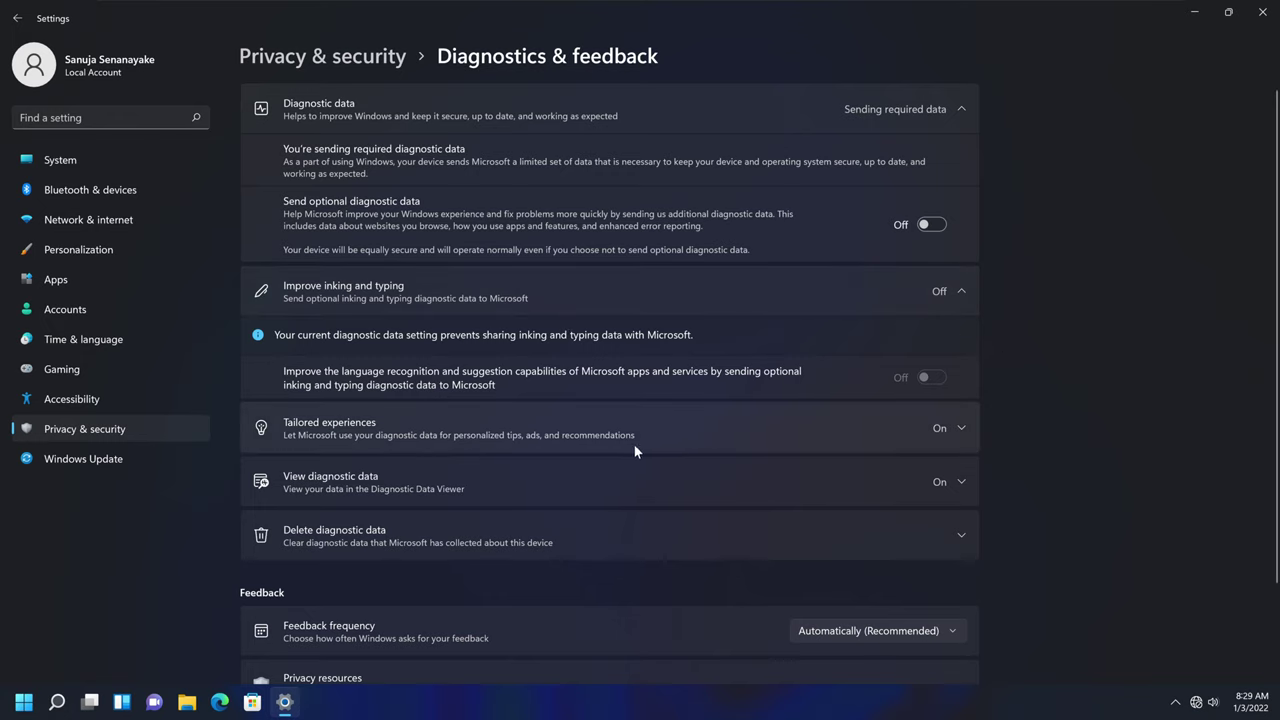
Step: Switch the Tailored experiences toggle off
click(659, 443)
scroll(700, 400, down, 2)
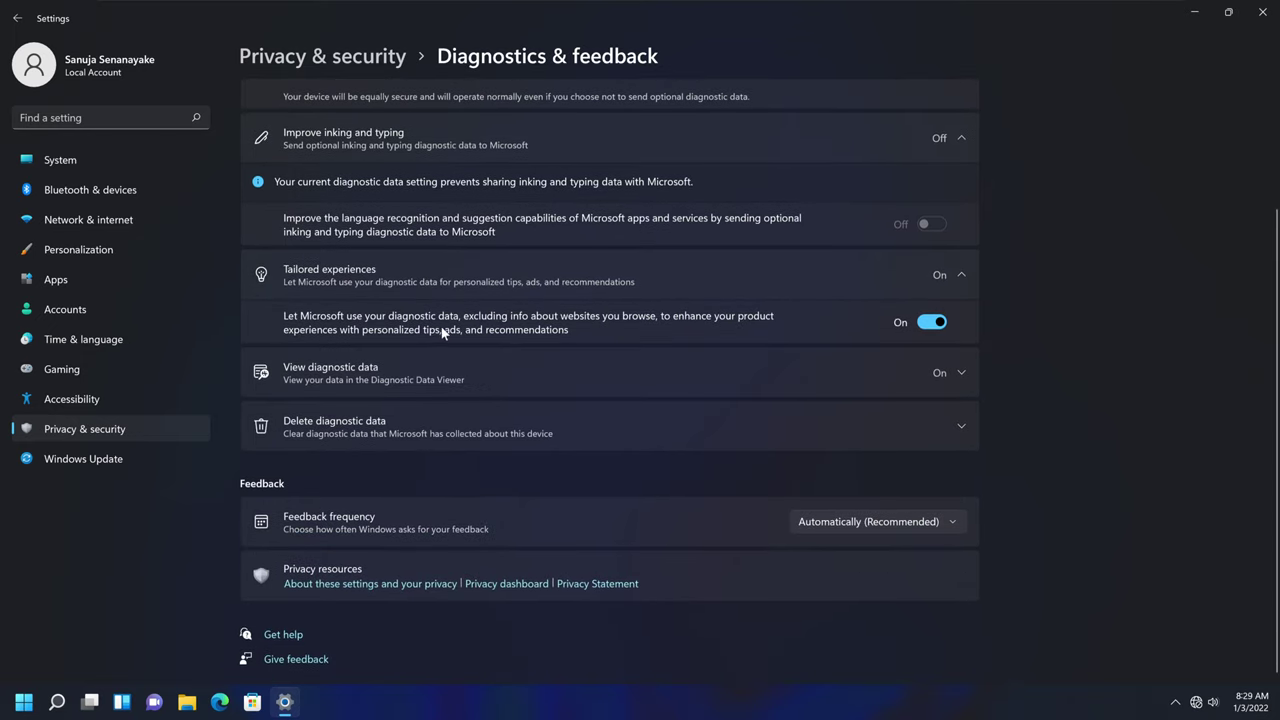
click(938, 322)
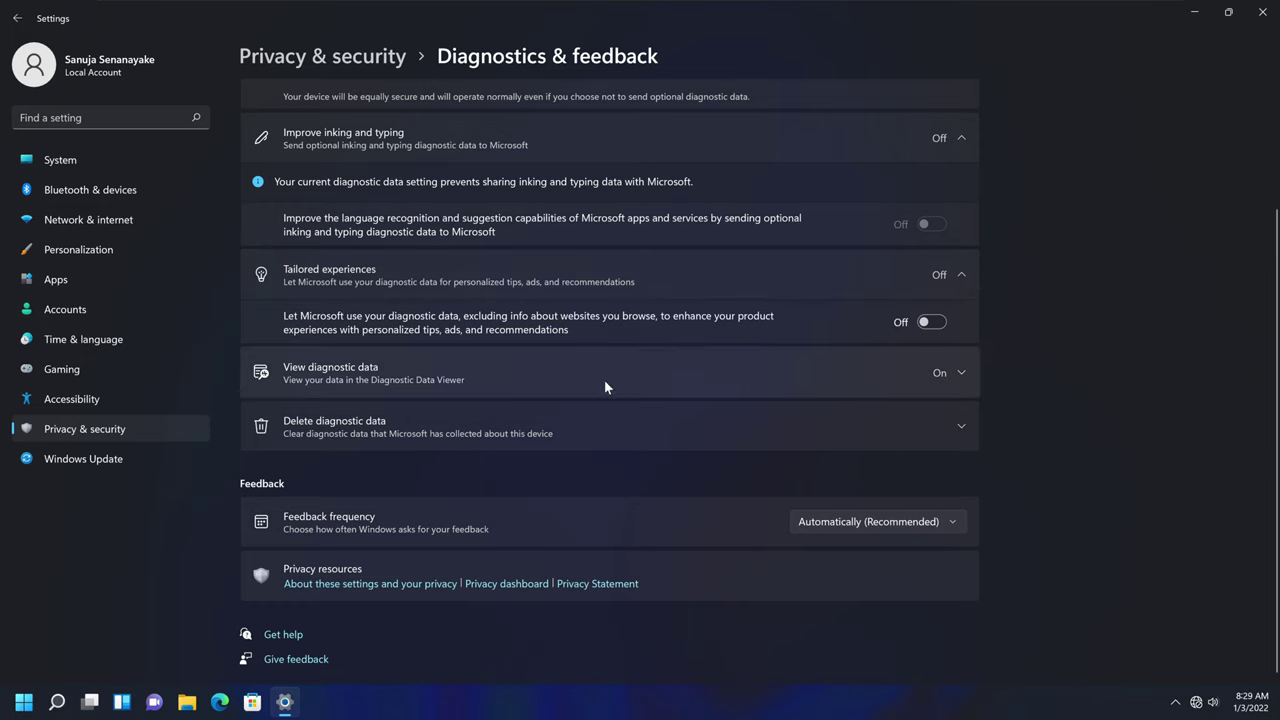
Step: Switch off the Diagnostic Data Viewer under View diagnostic data
click(645, 376)
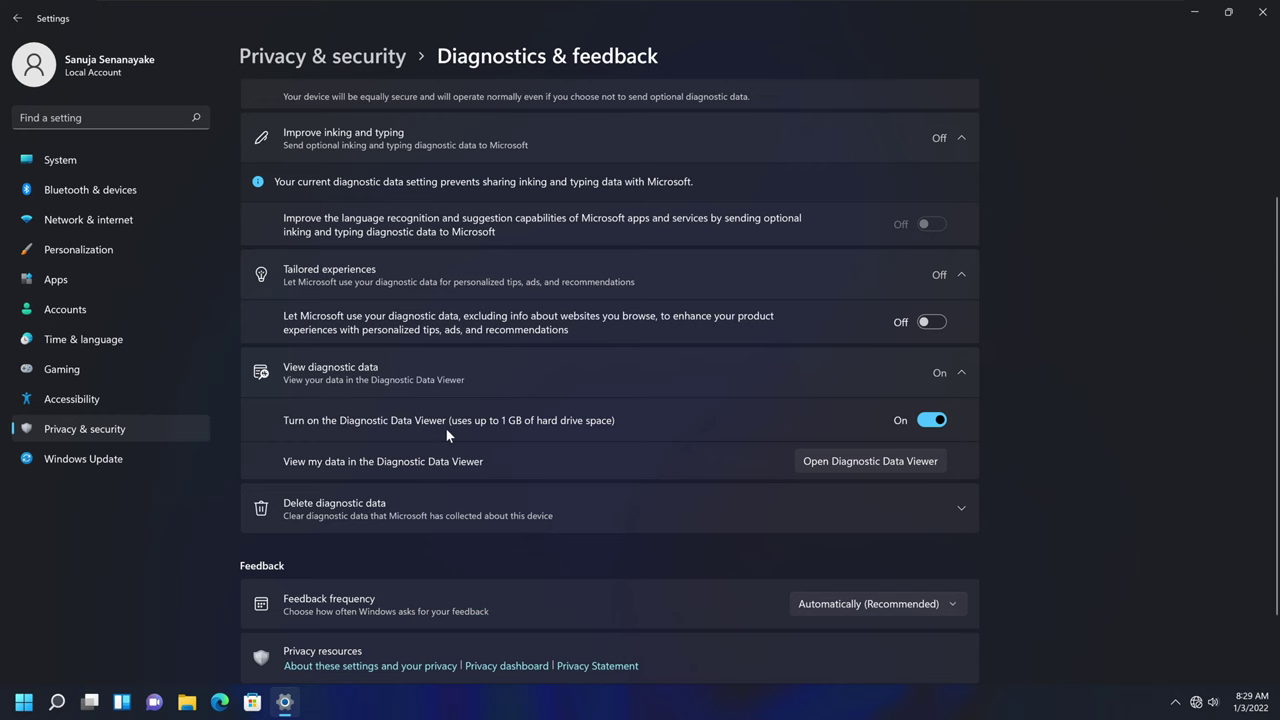
scroll(400, 300, up, 2)
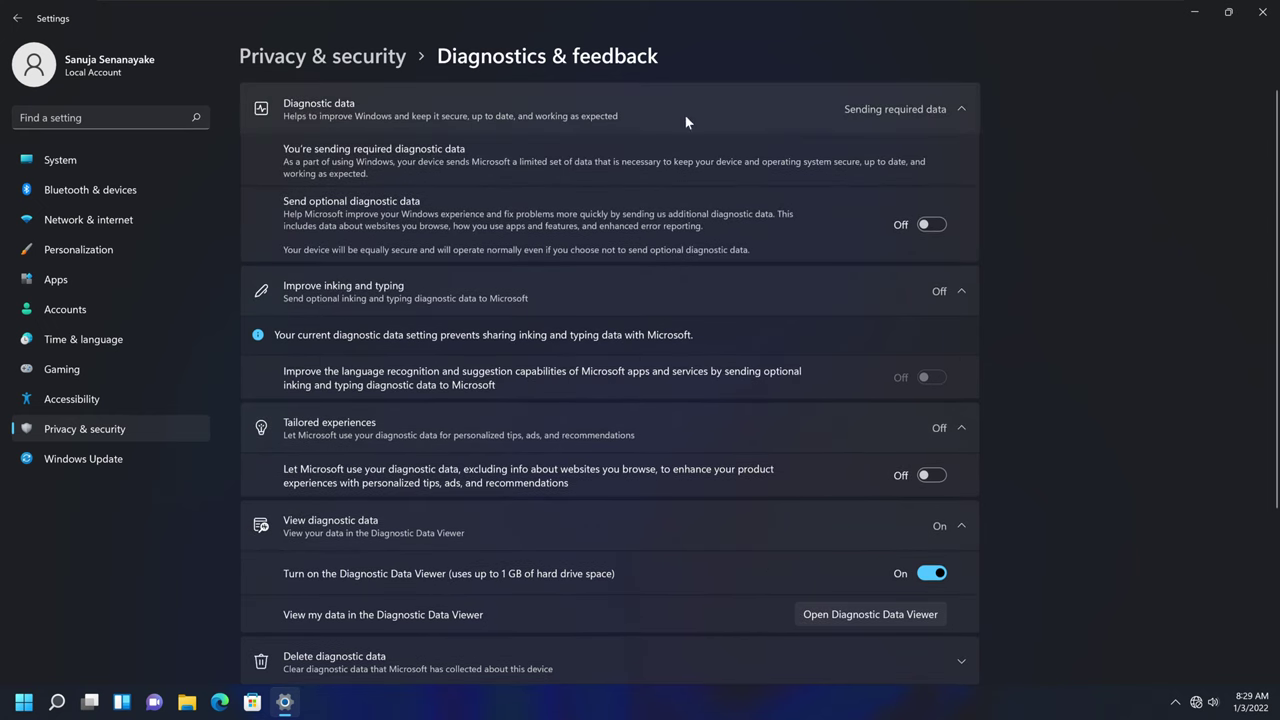
scroll(569, 367, down, 2)
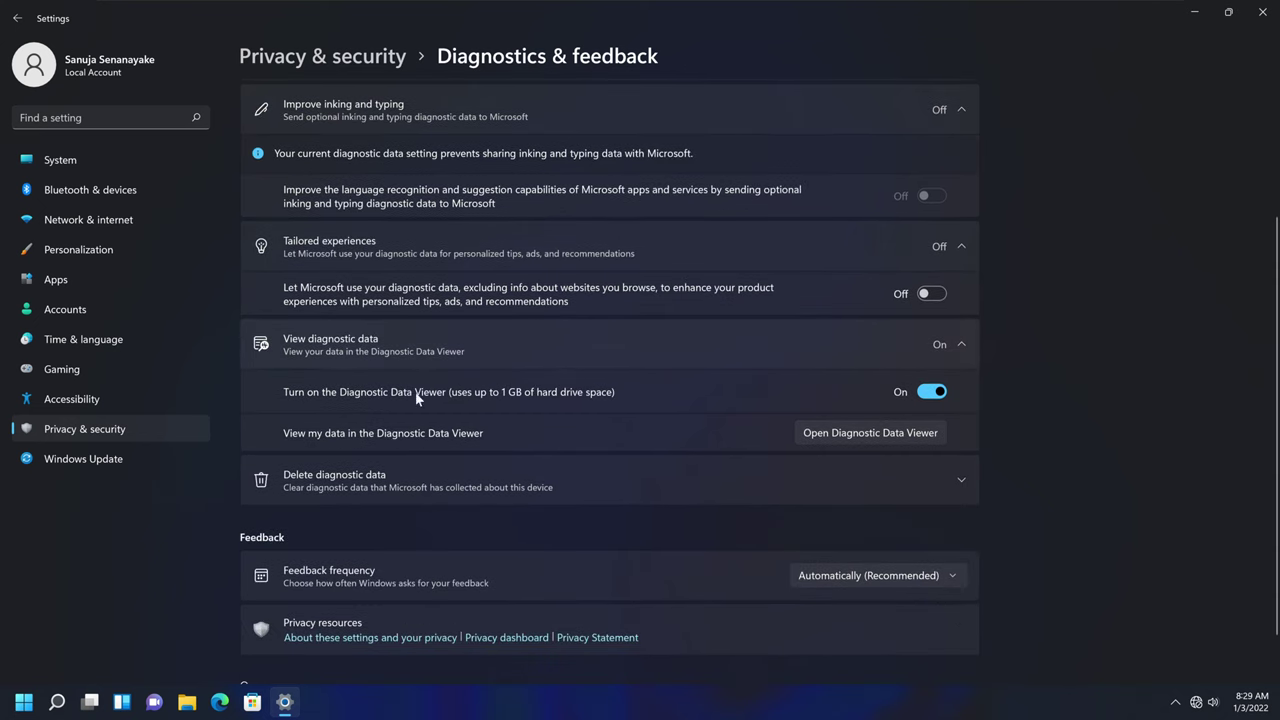
click(931, 391)
scroll(1015, 390, up, 2)
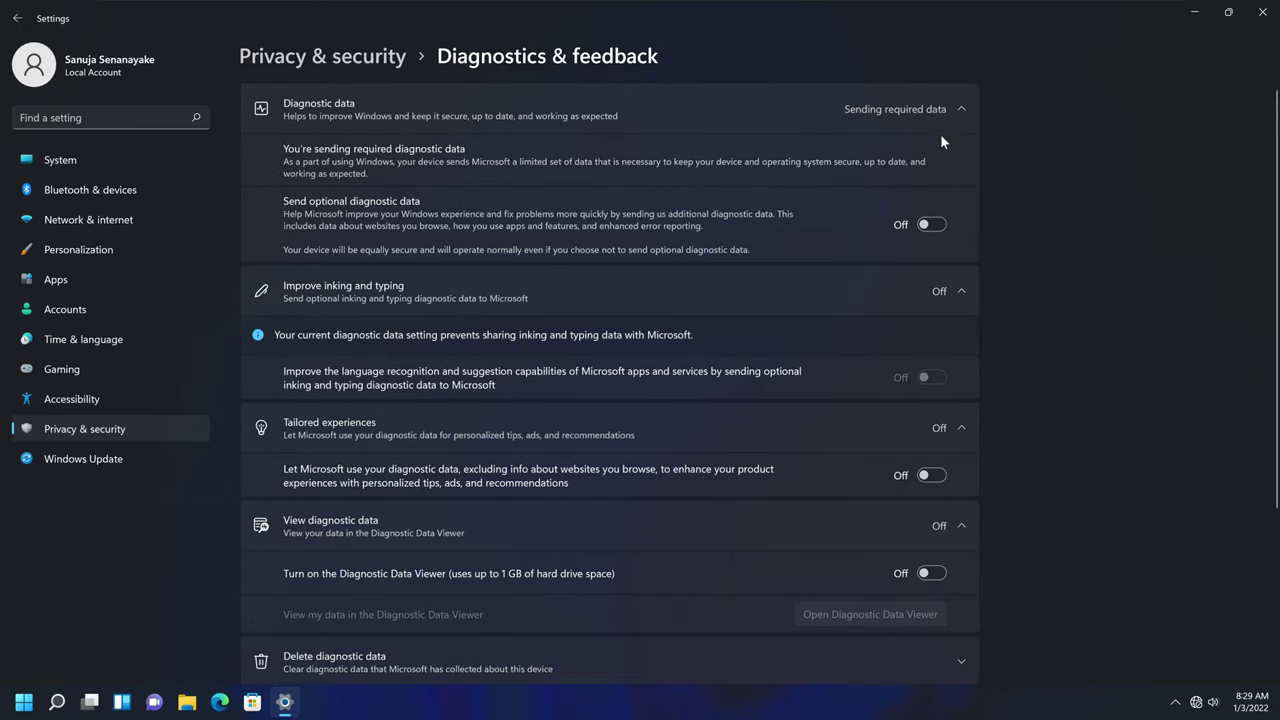
scroll(883, 539, down, 3)
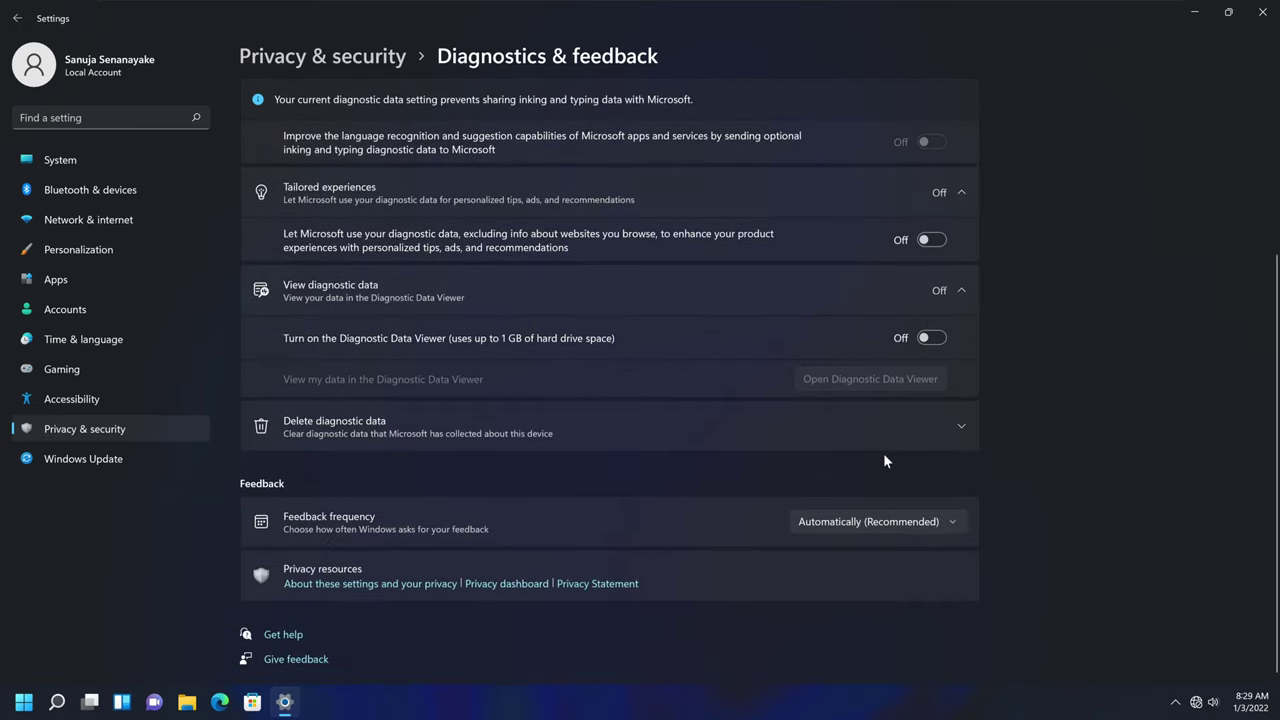
click(520, 424)
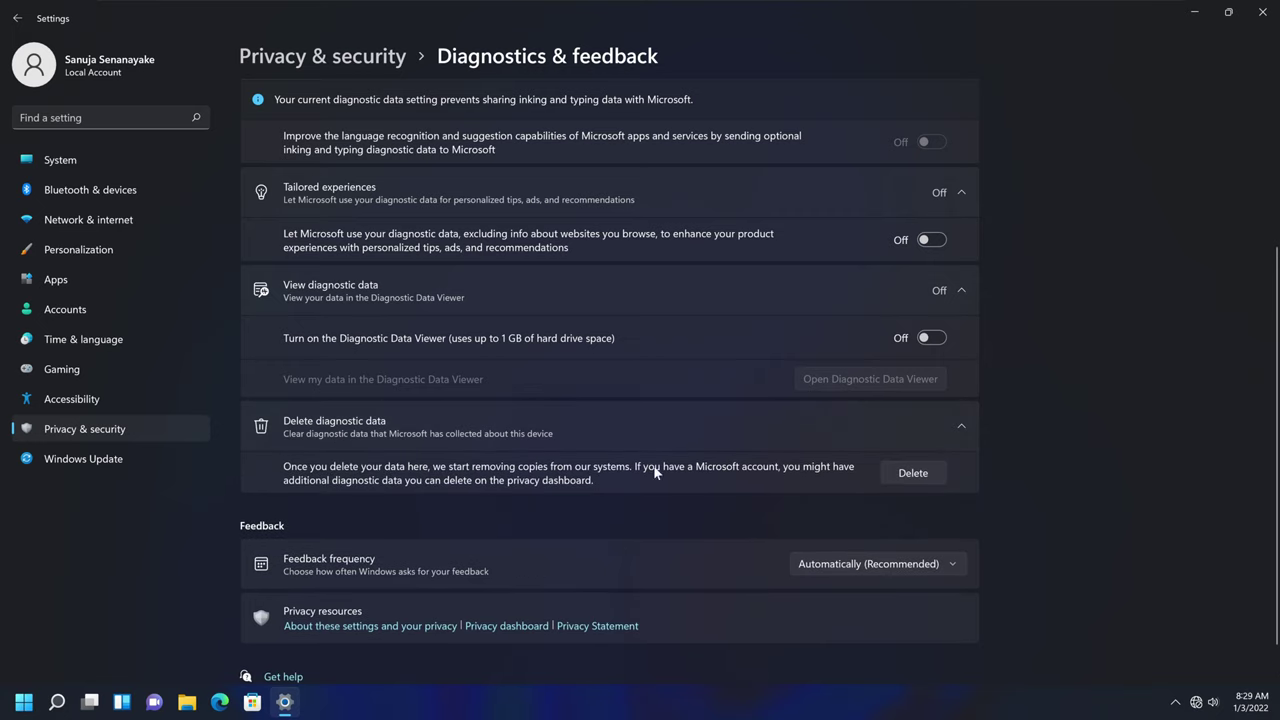
Step: Delete the diagnostic data Windows has collected about this device
click(915, 474)
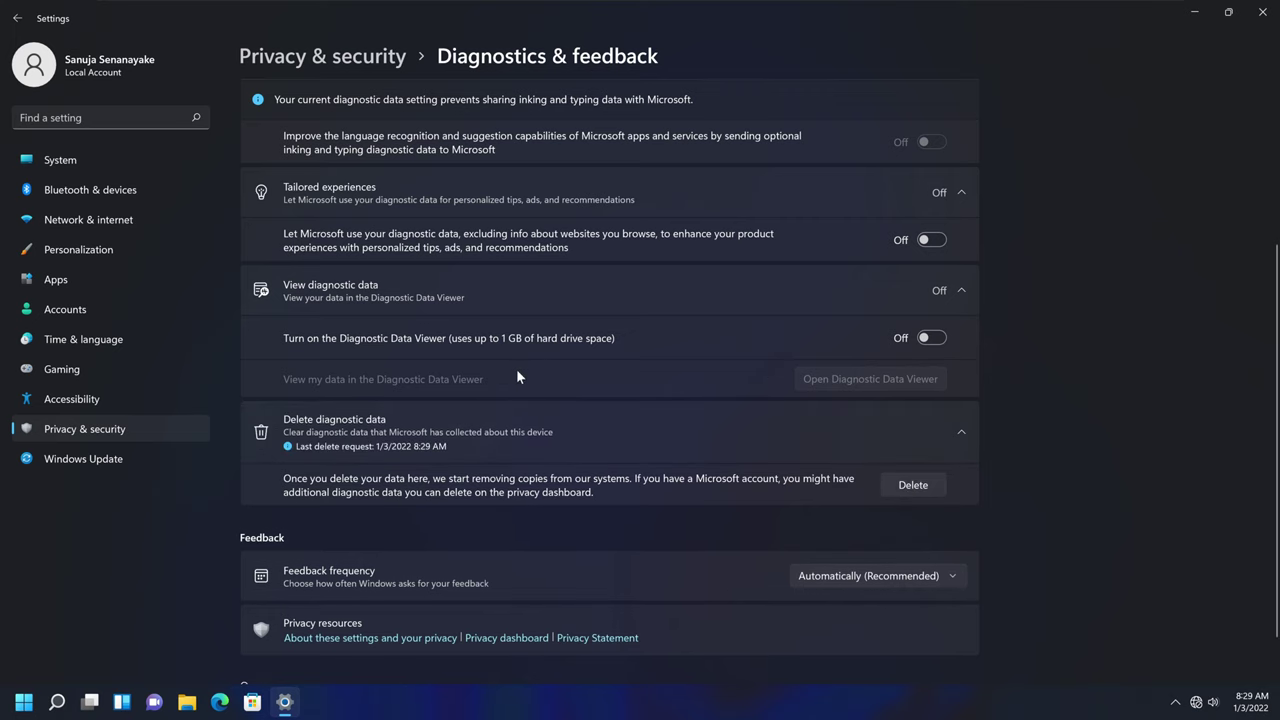
scroll(746, 439, up, 5)
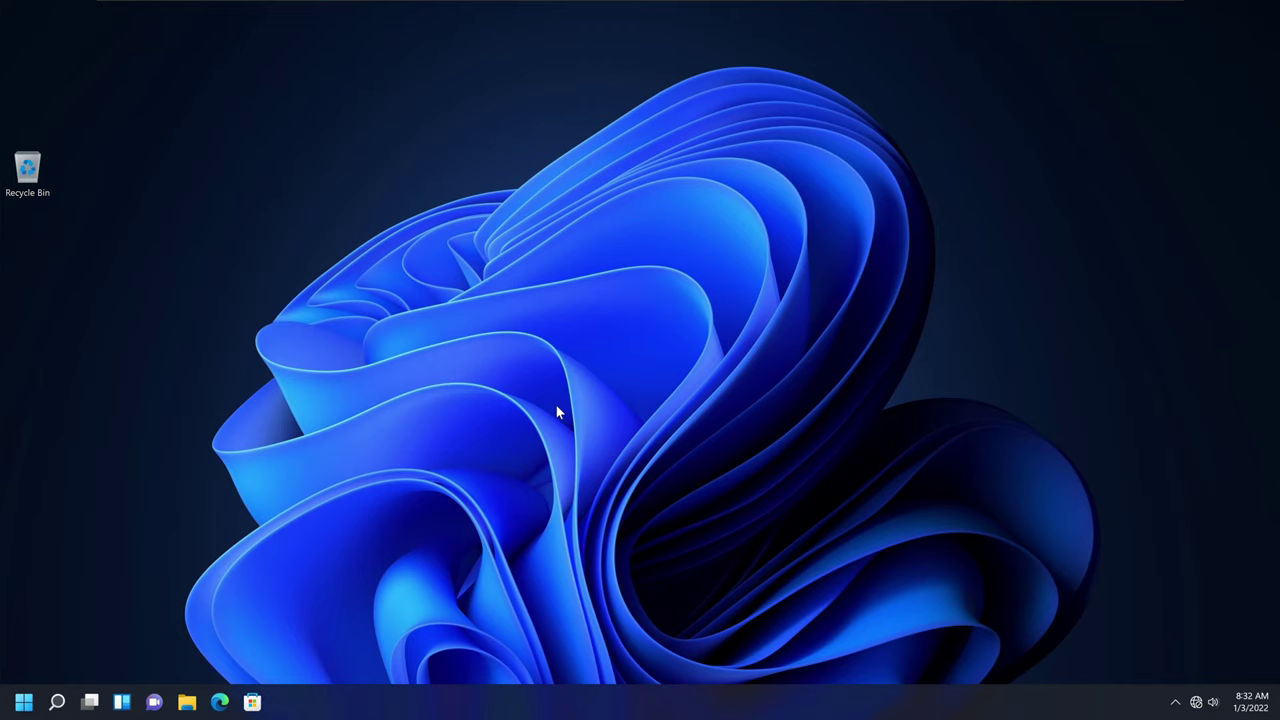
Step: Run gpedit.msc from the Run dialog to launch the Local Group Policy Editor
click(22, 698)
text(run)
key(Return)
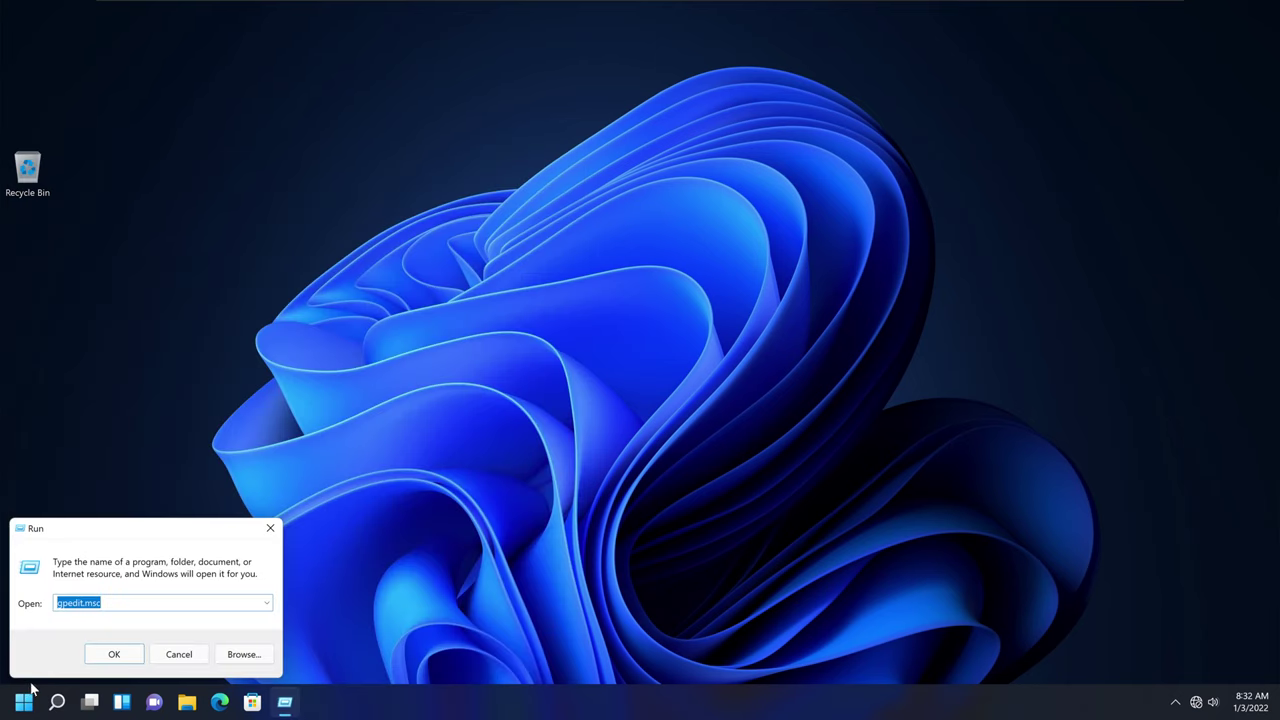
key(Return)
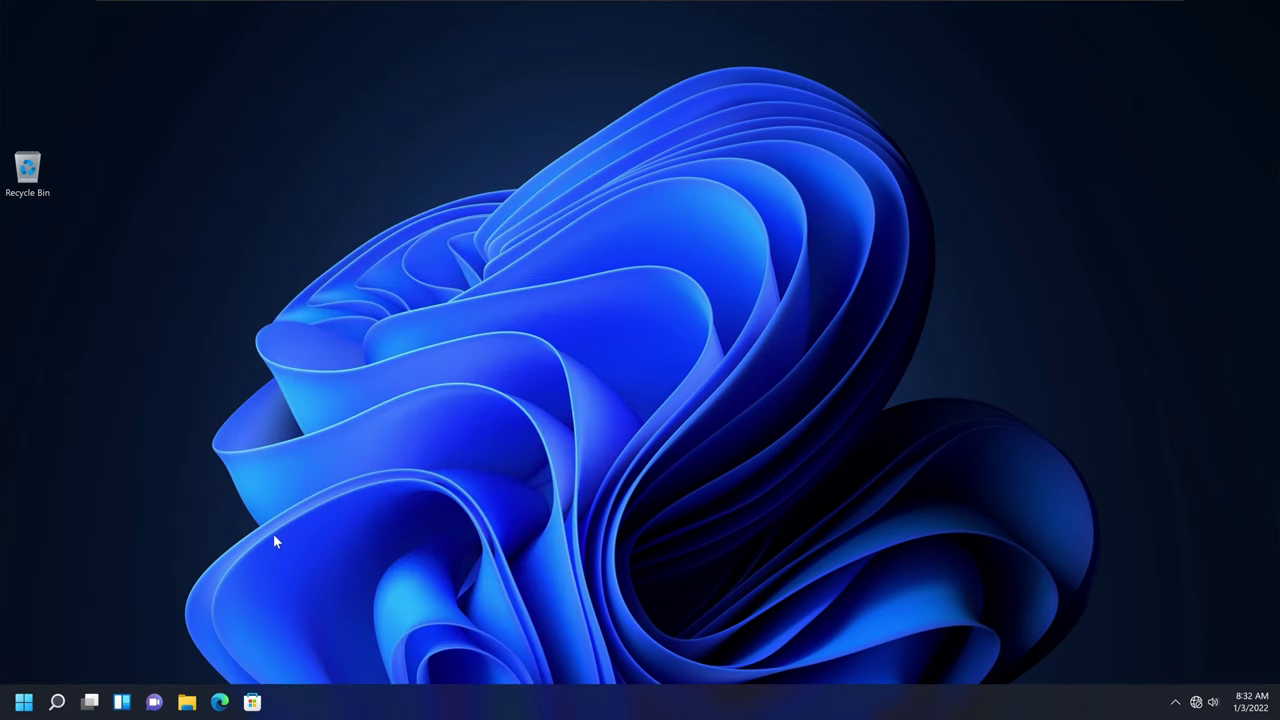
key(super+r)
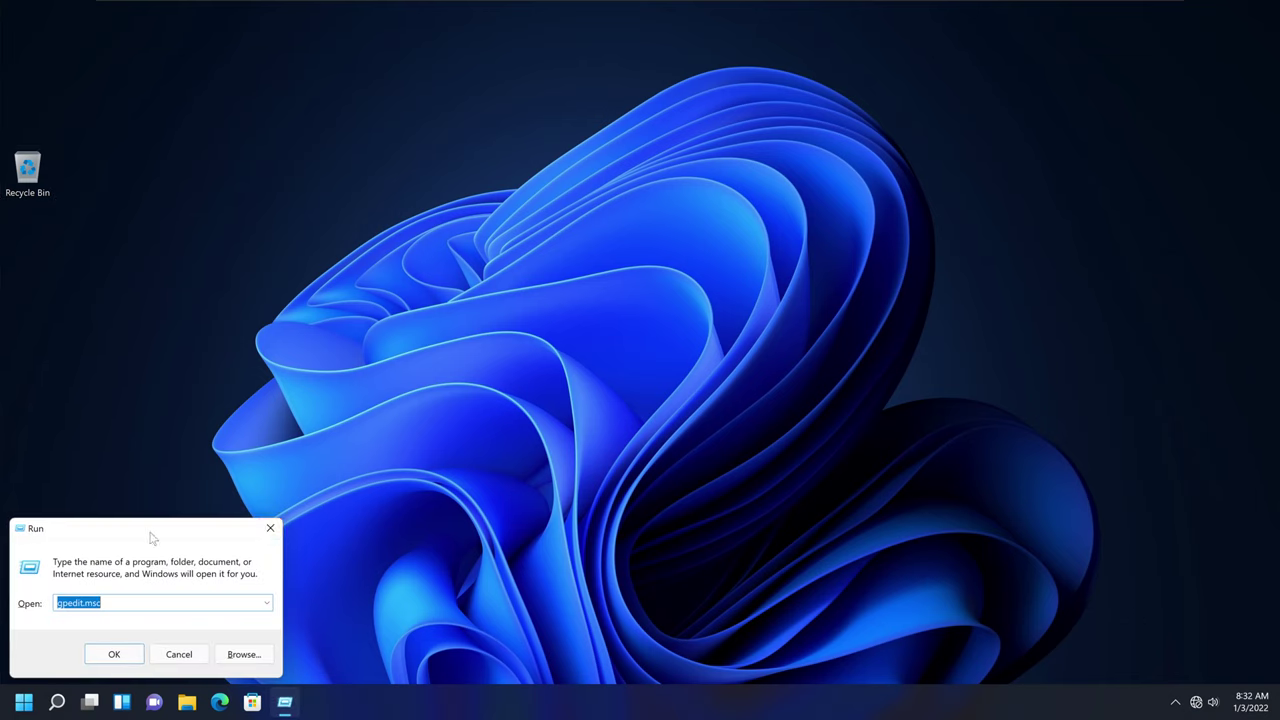
drag(128, 528, 126, 385)
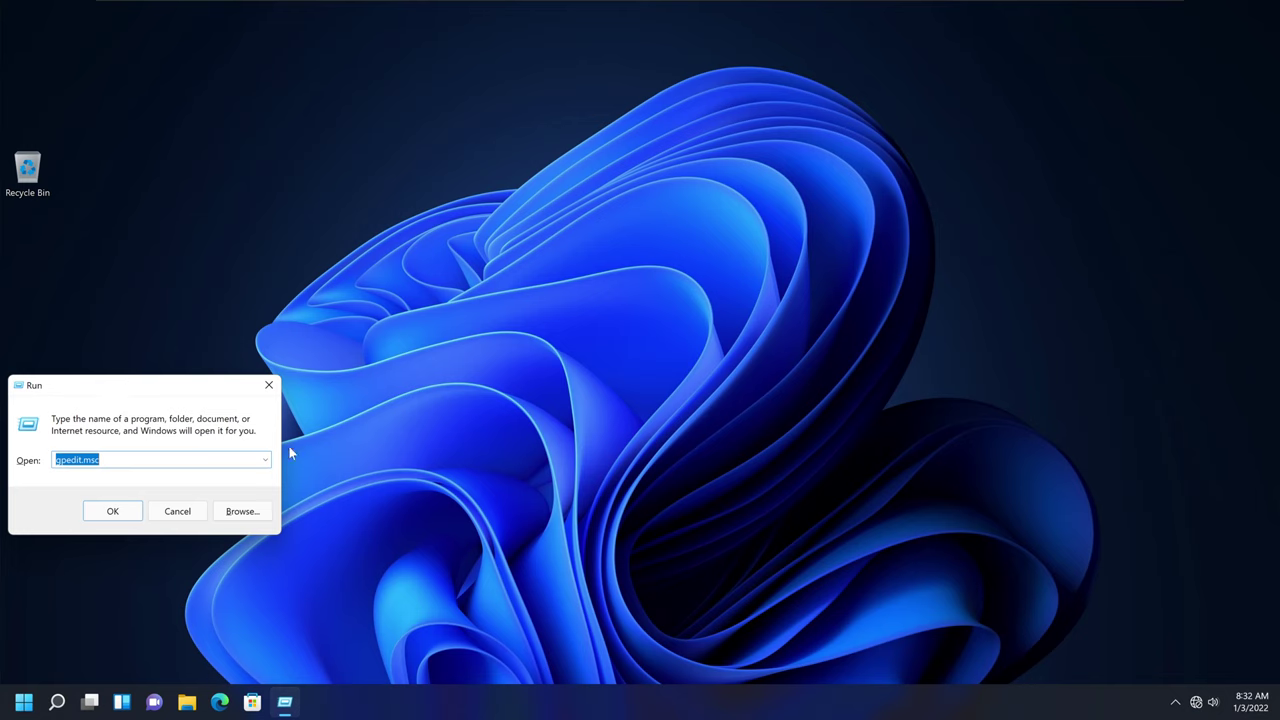
click(57, 460)
key(Right)
key(Right)
key(Right)
key(Right)
key(Right)
key(Home)
click(99, 459)
click(113, 511)
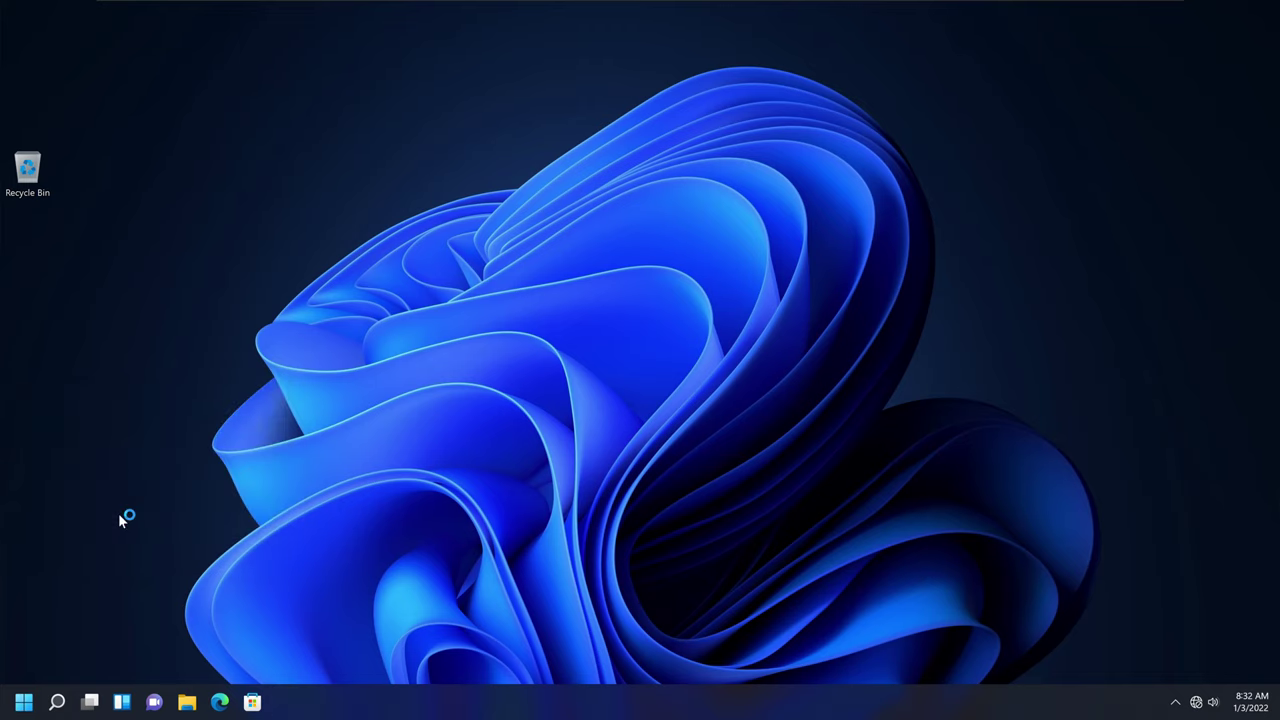
Step: Maximize the Local Group Policy Editor and widen its folder tree
drag(307, 140, 199, 23)
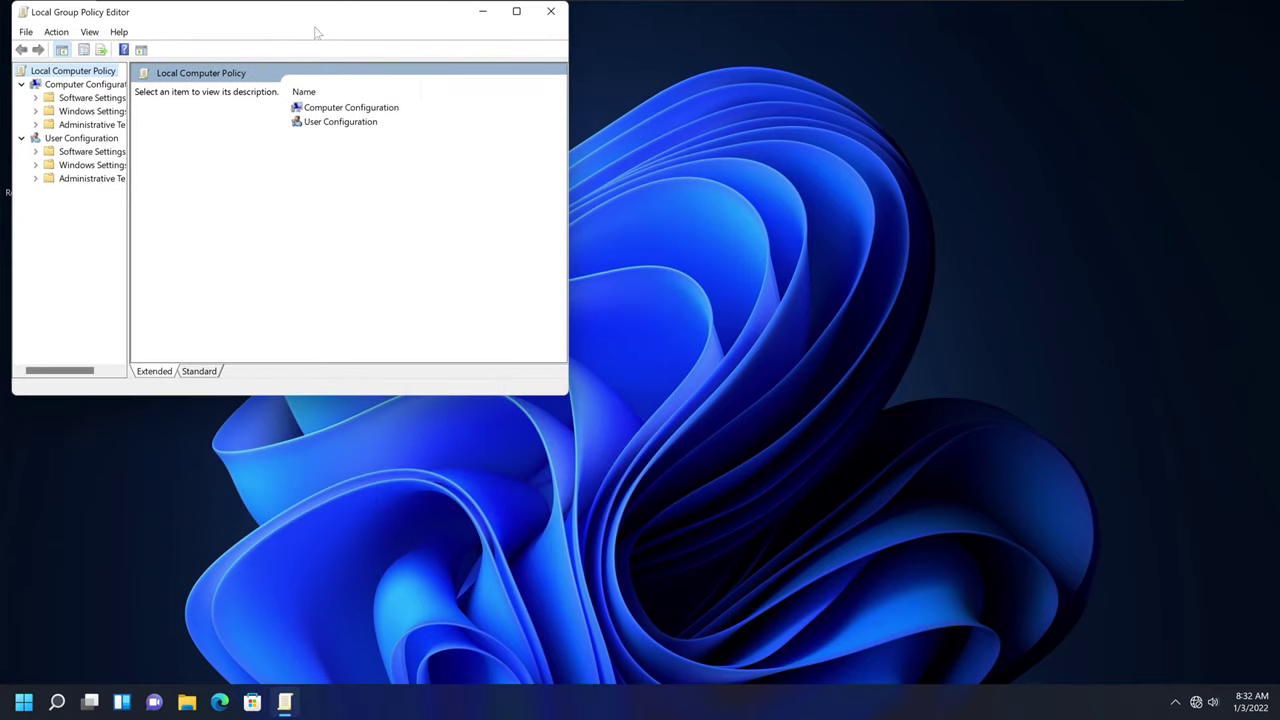
click(516, 10)
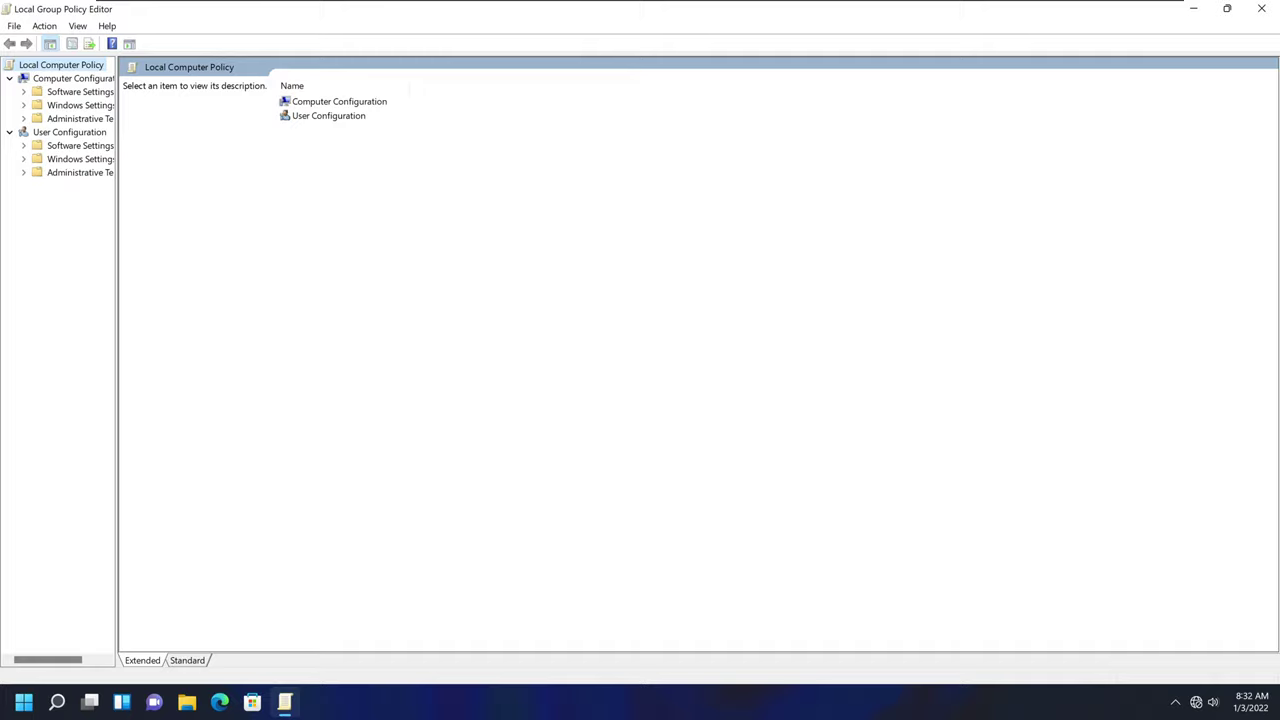
drag(117, 131, 153, 121)
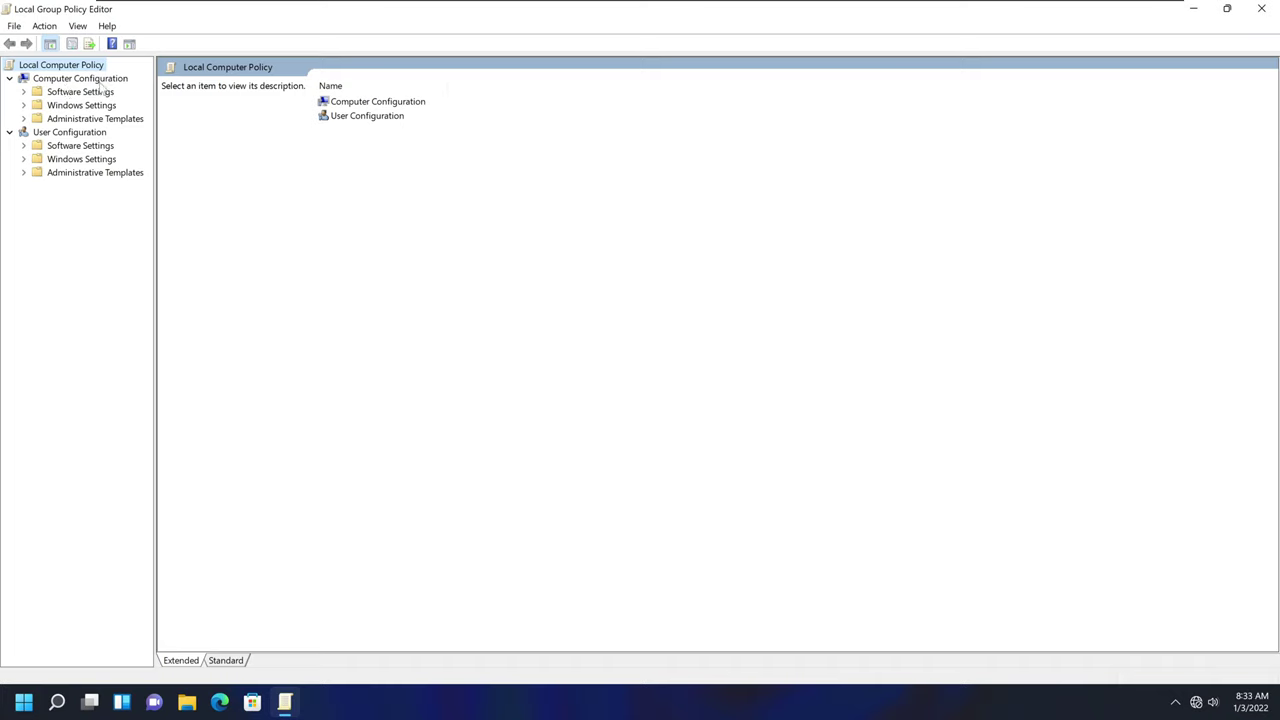
Step: Open Allow Diagnostic Data under Windows Components > Data Collection and Preview Builds
click(23, 118)
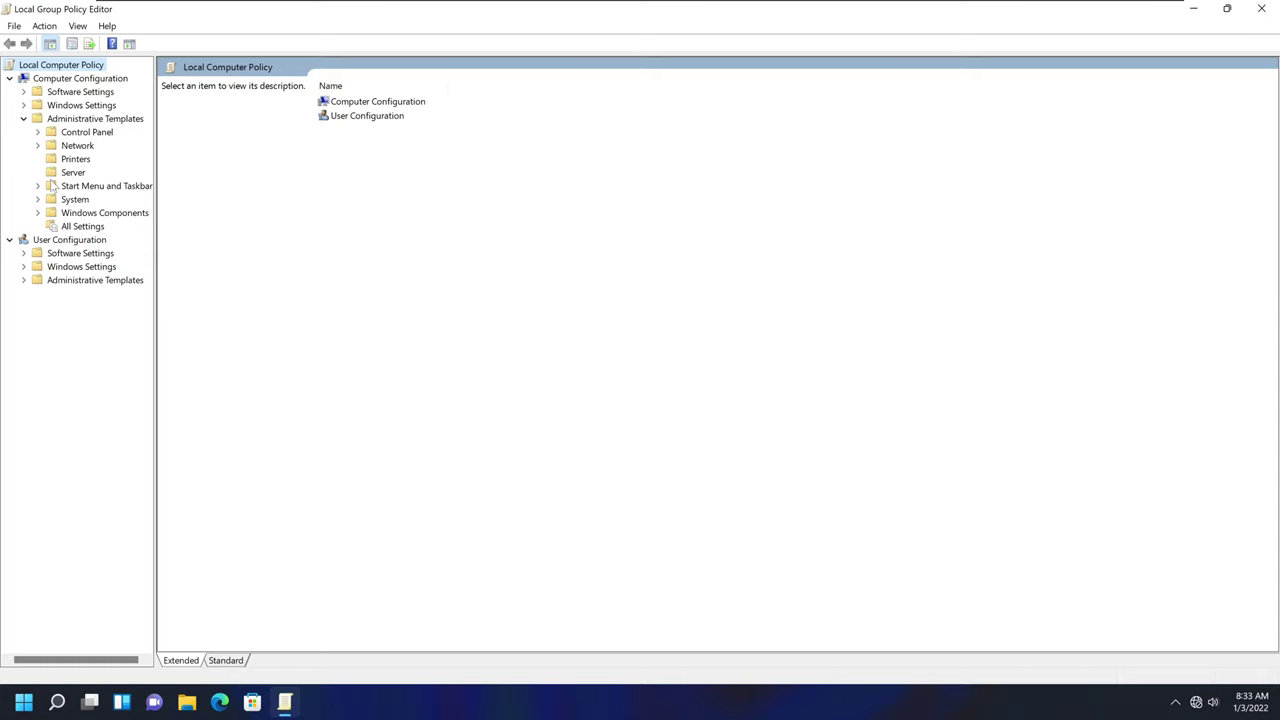
click(37, 213)
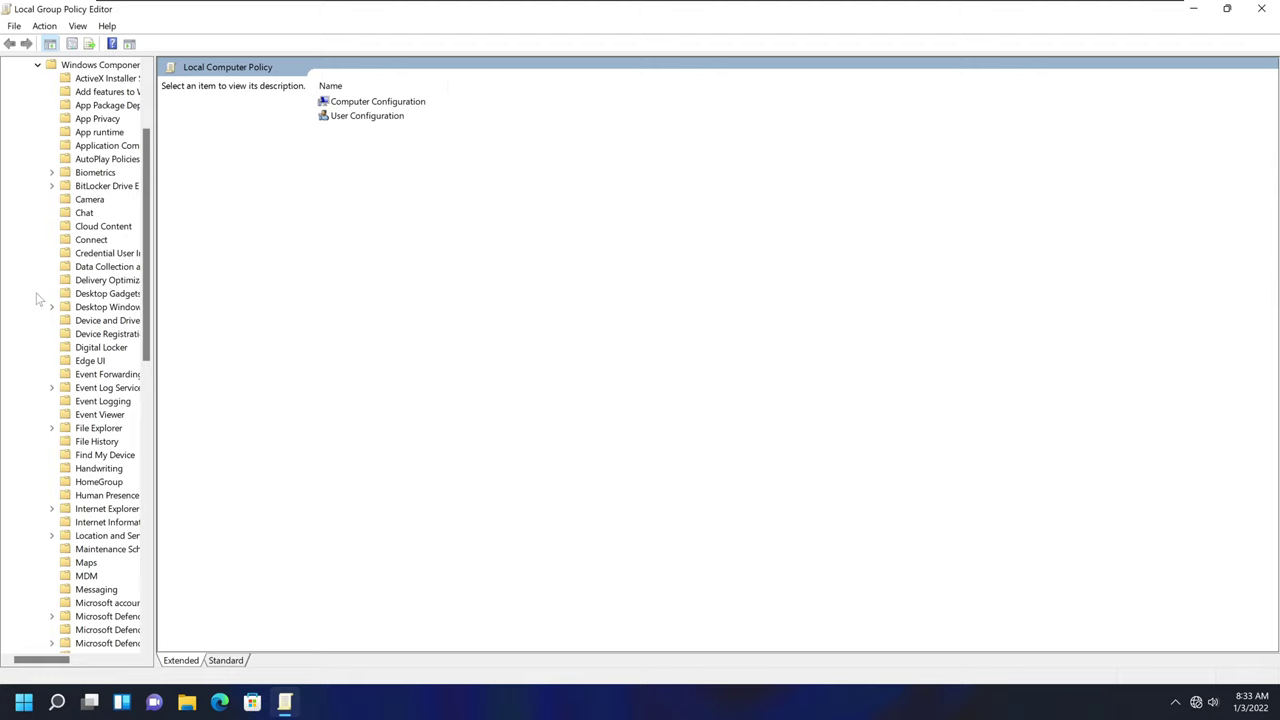
scroll(66, 400, down, 3)
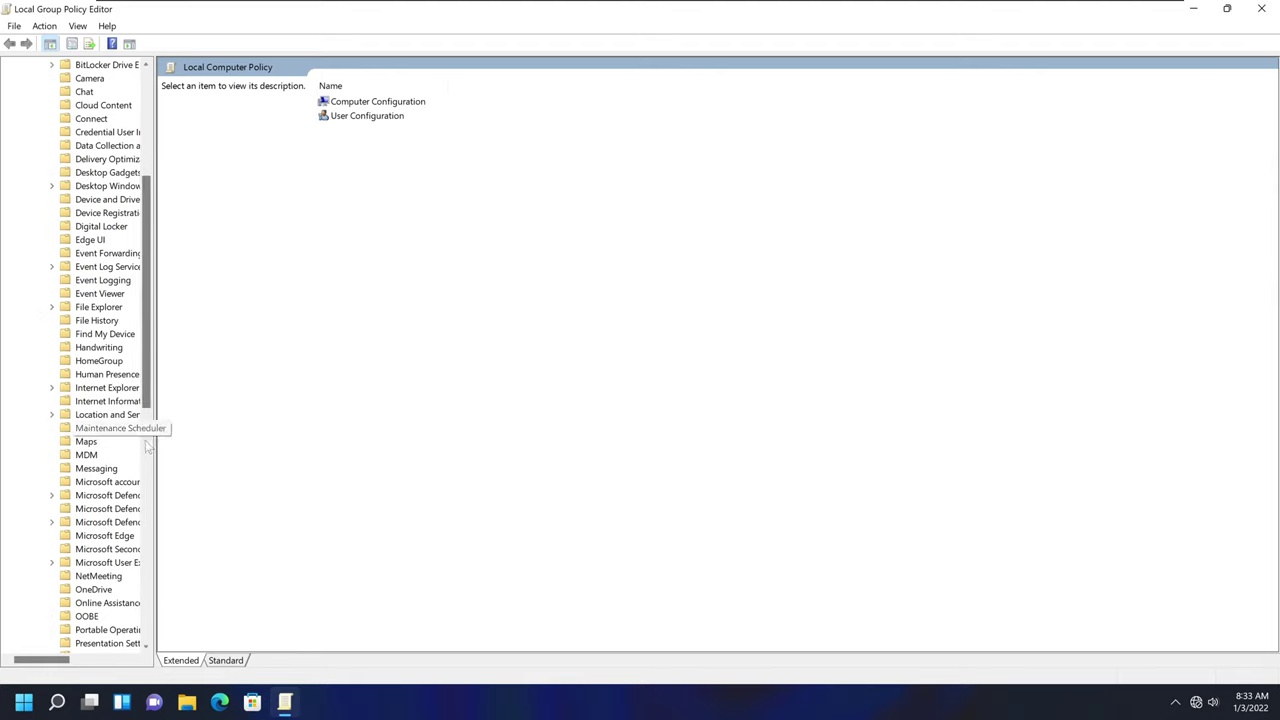
drag(154, 443, 280, 463)
scroll(130, 408, down, 2)
scroll(130, 405, up, 4)
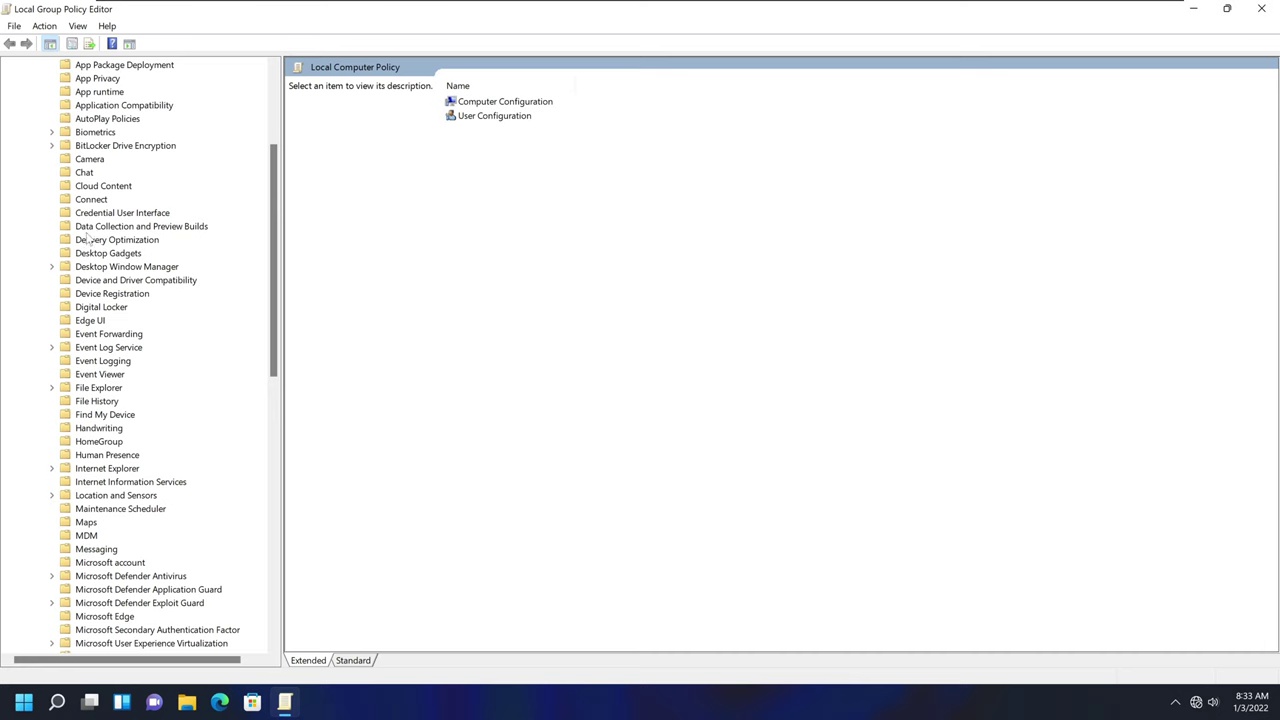
click(195, 231)
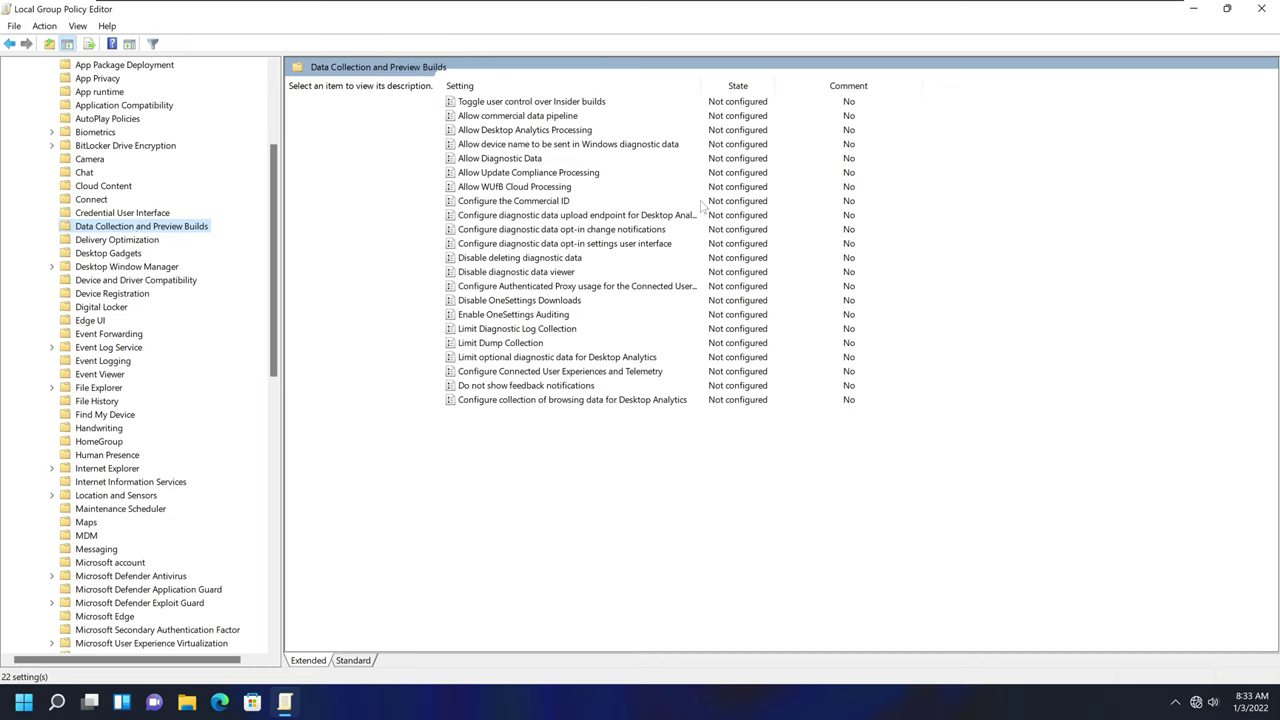
double_click(516, 160)
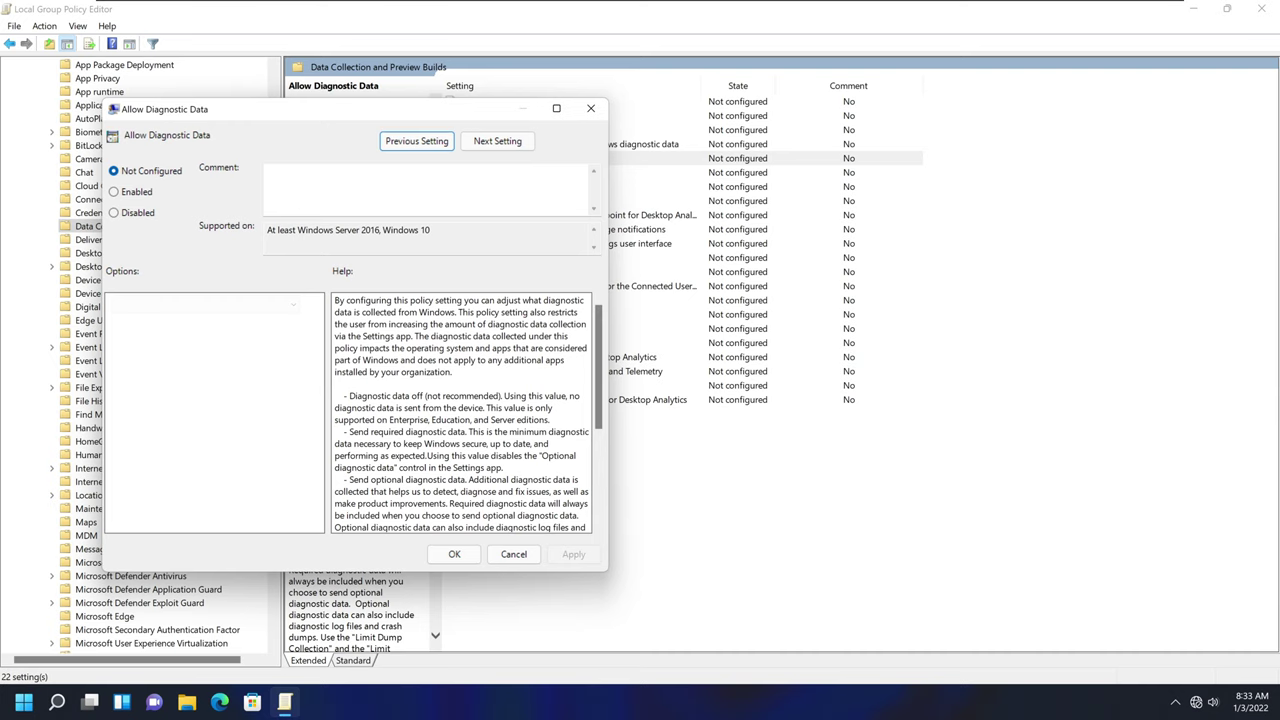
Step: Set the Allow Diagnostic Data policy to Disabled, apply it and confirm with OK
click(143, 194)
click(147, 214)
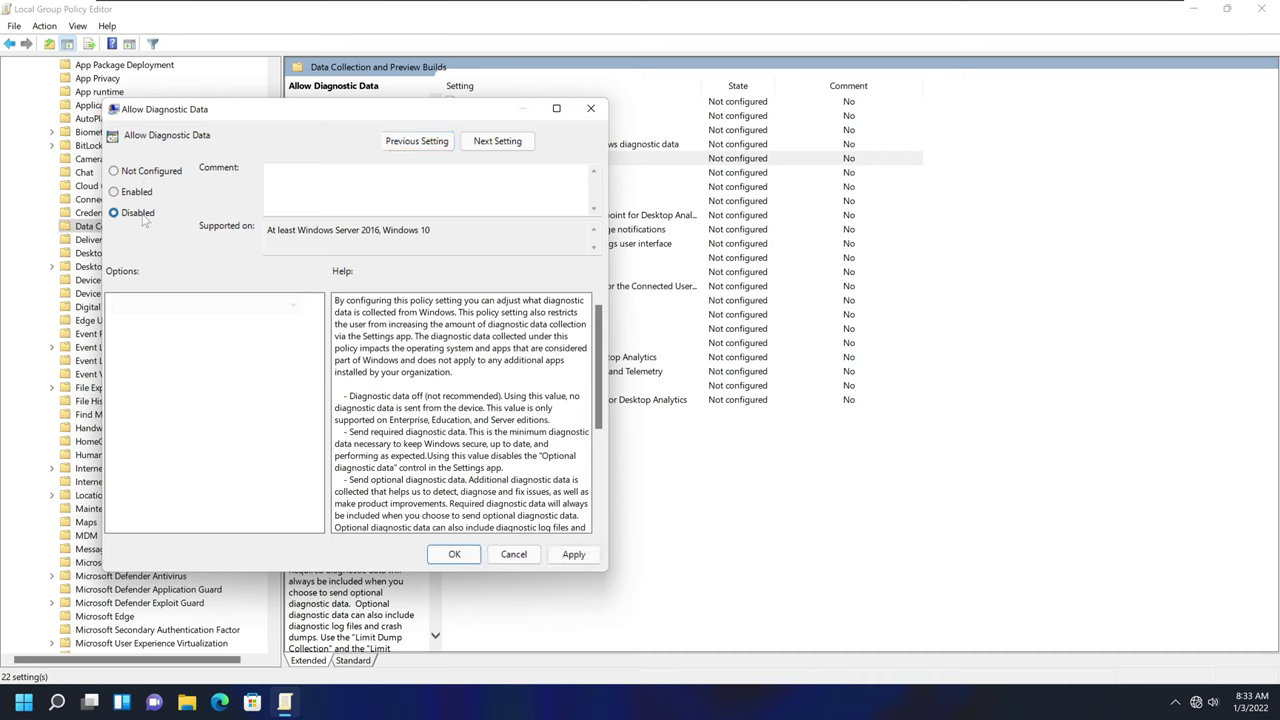
click(157, 178)
click(133, 218)
click(572, 554)
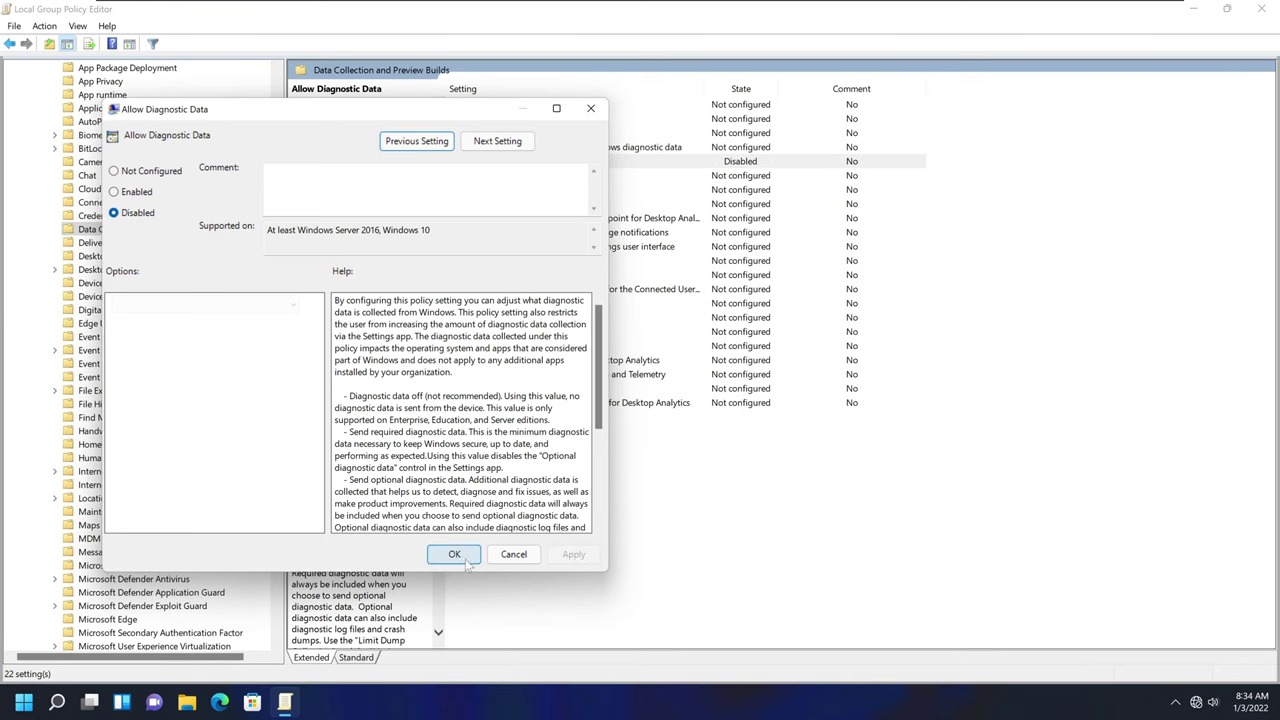
click(455, 555)
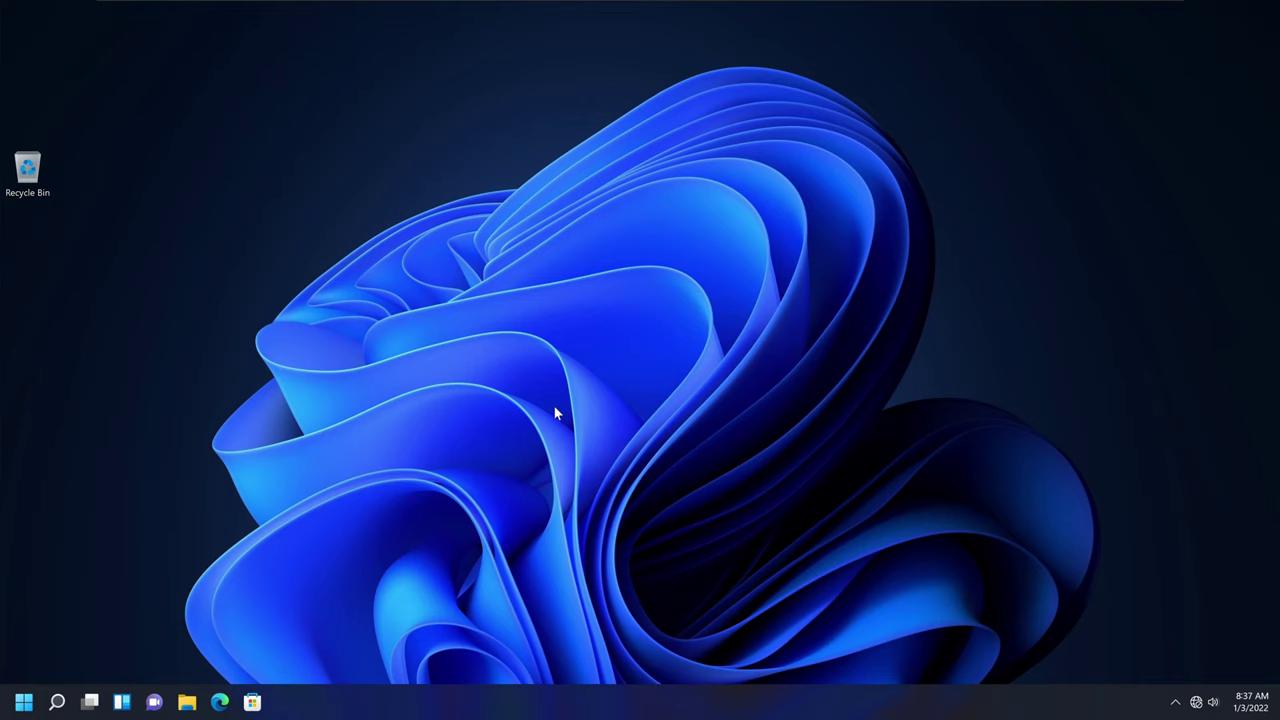
Step: Run regedit from the Run dialog to launch Registry Editor
click(24, 700)
text(run)
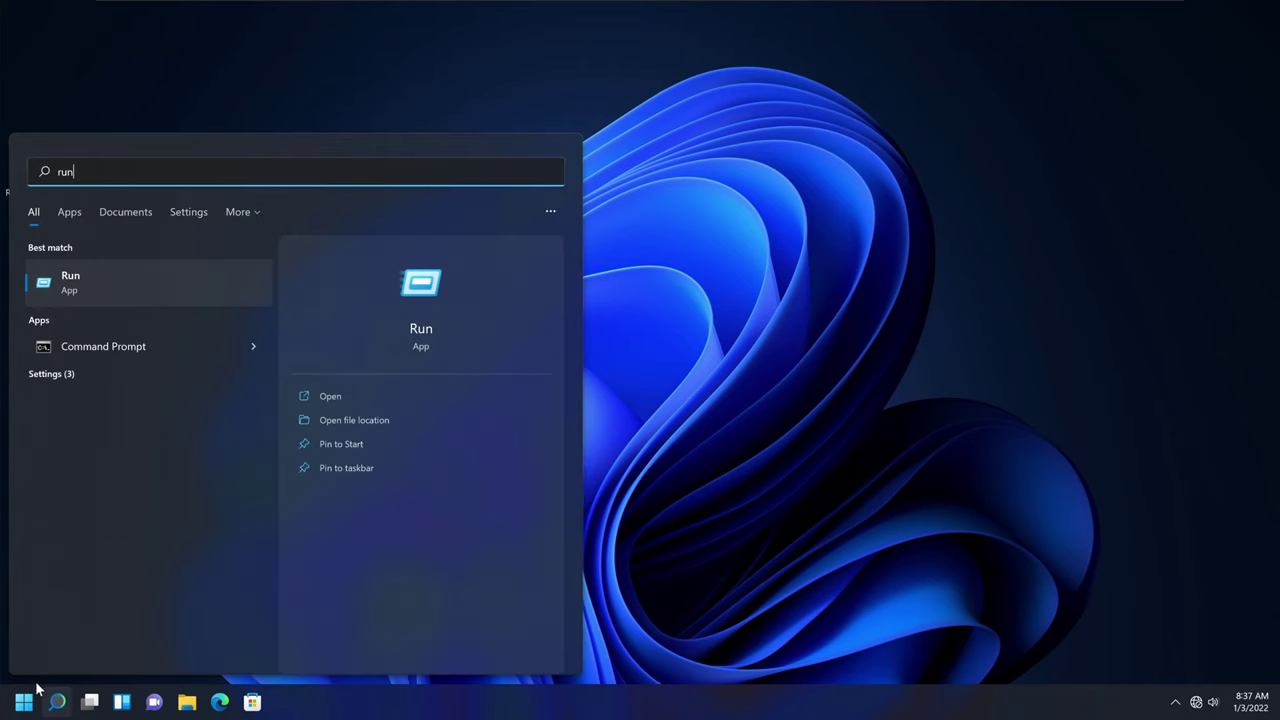
key(Return)
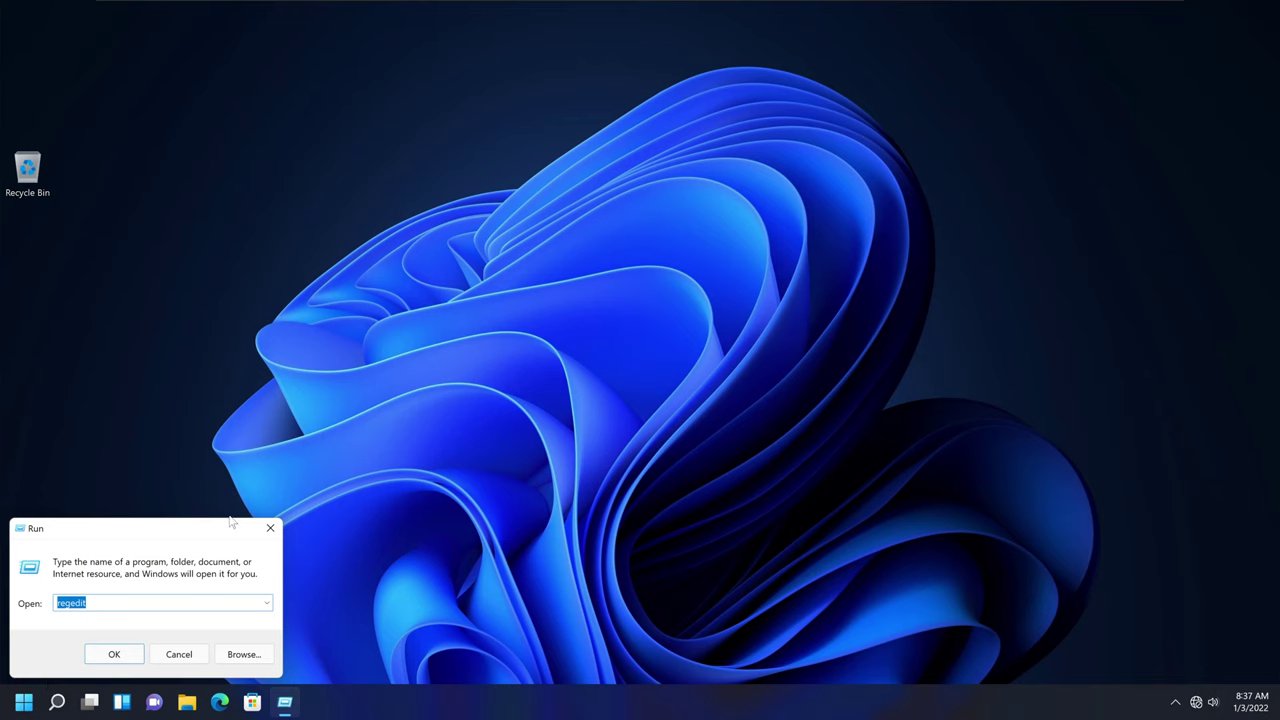
drag(220, 532, 249, 310)
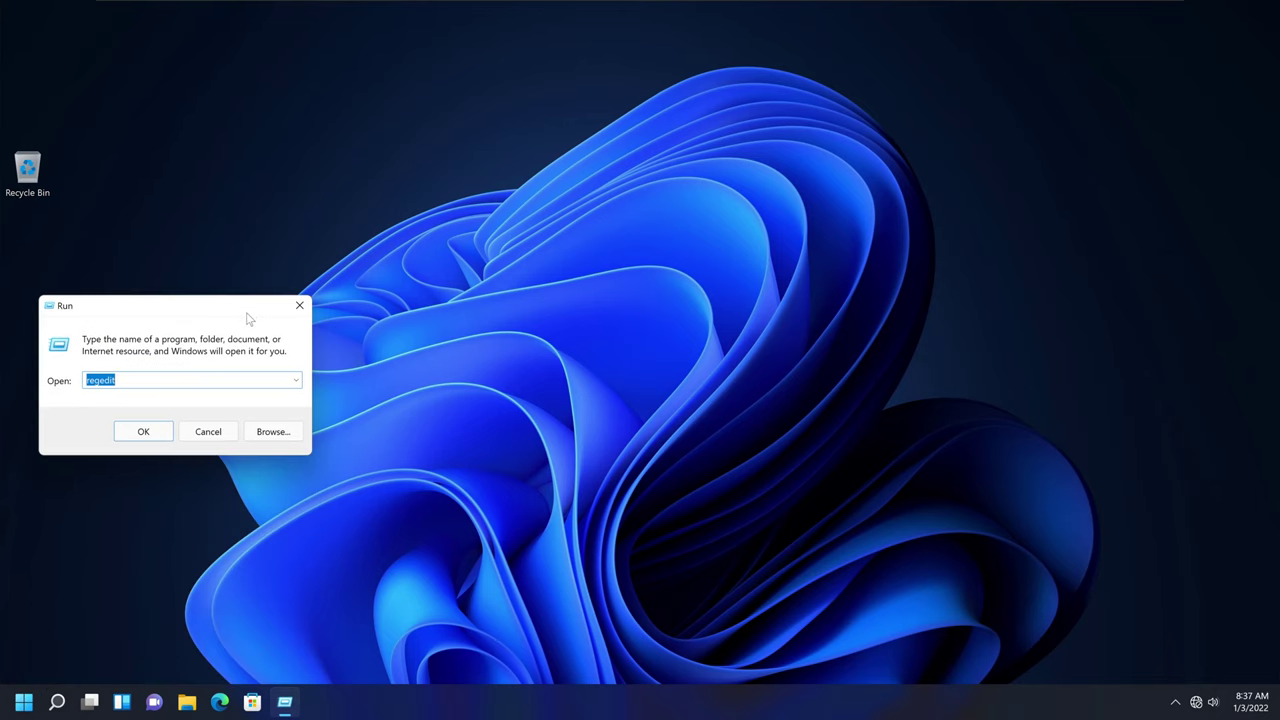
drag(189, 306, 157, 311)
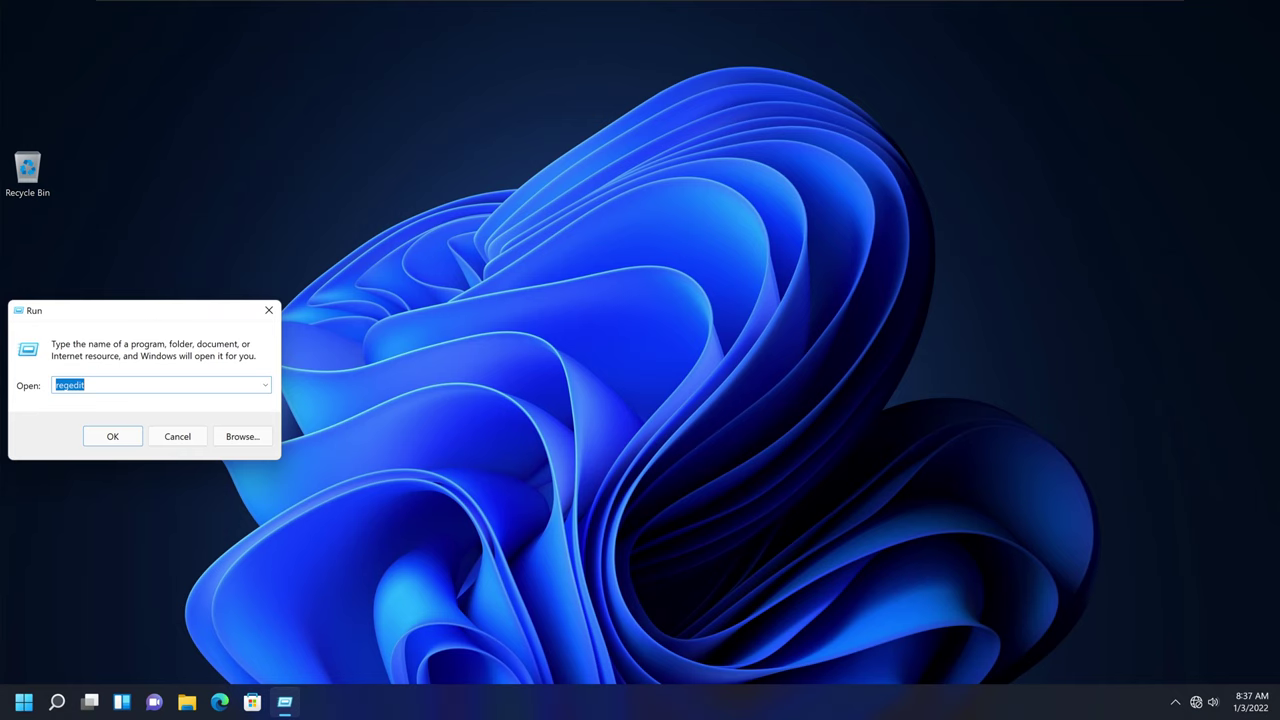
click(55, 385)
drag(55, 385, 86, 385)
click(86, 385)
click(116, 441)
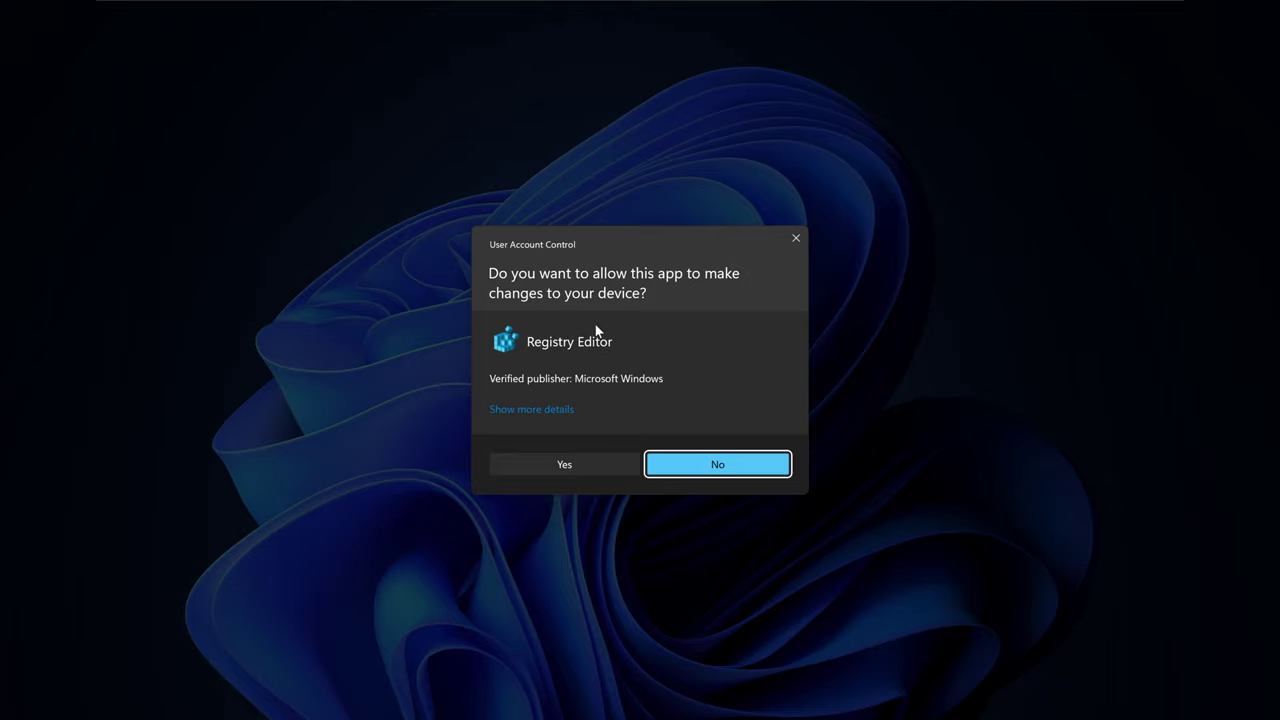
Step: Approve Registry Editor's User Account Control prompt
click(559, 466)
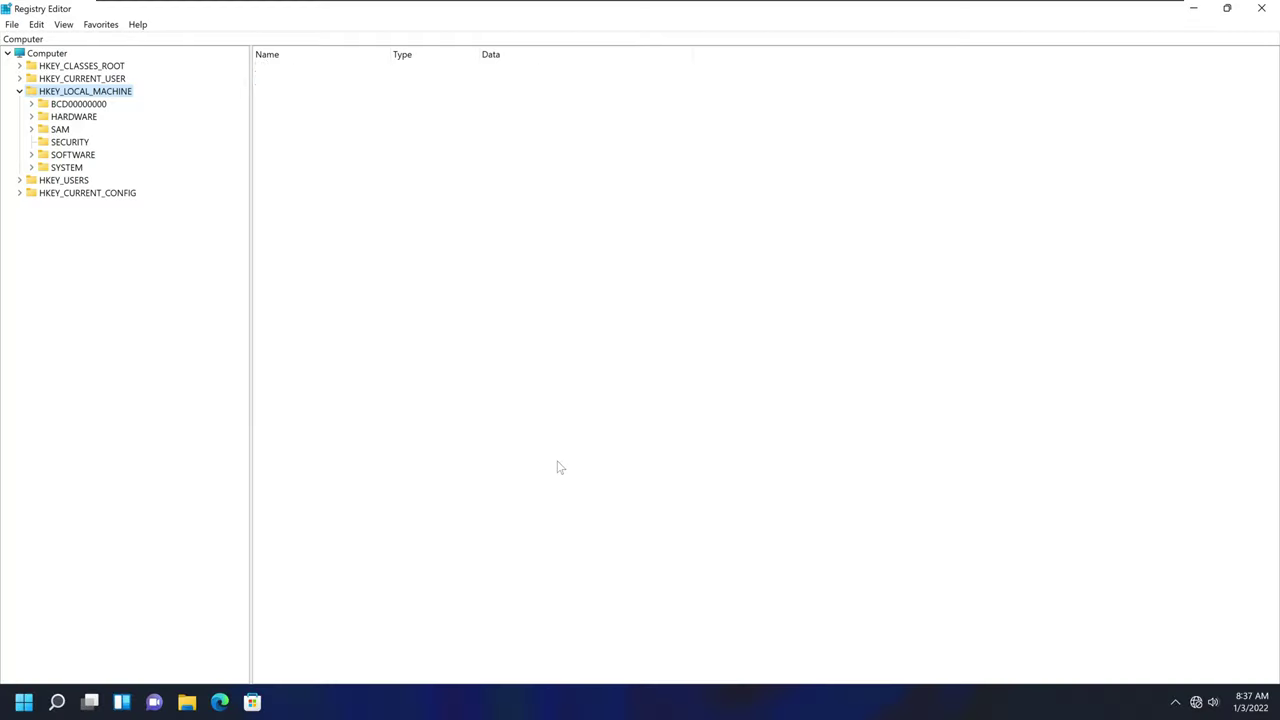
click(20, 92)
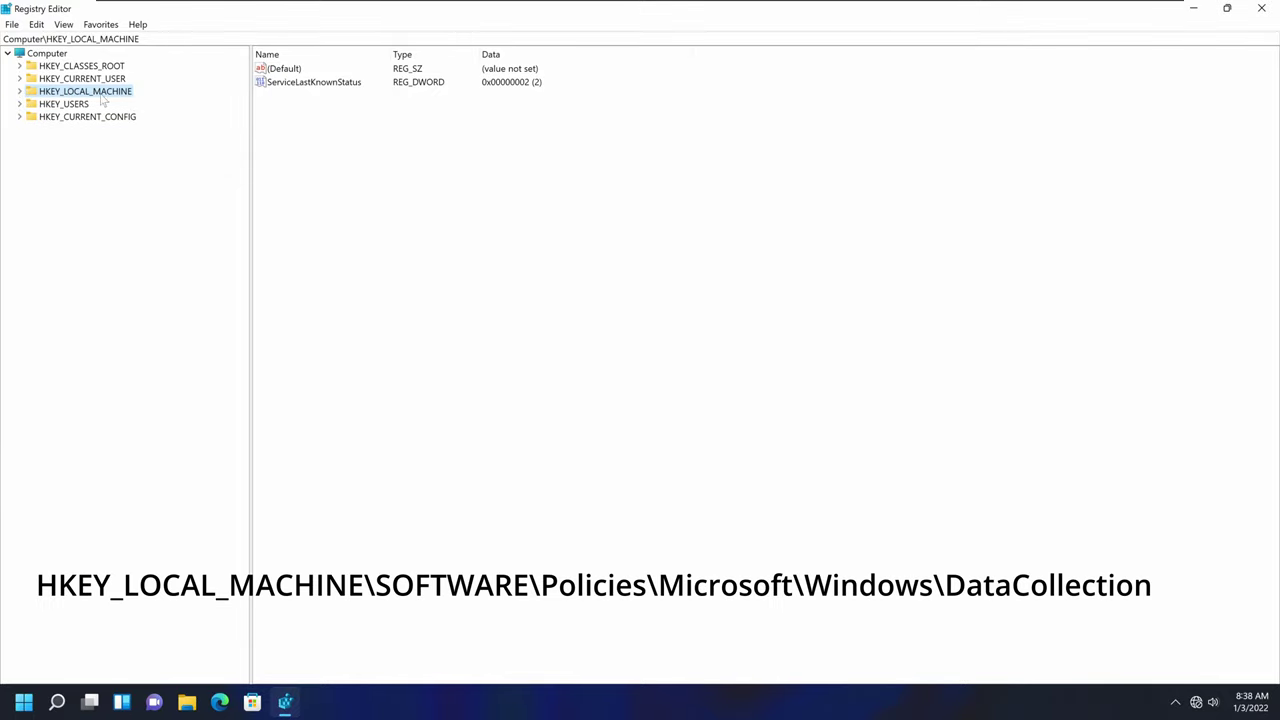
drag(249, 126, 220, 122)
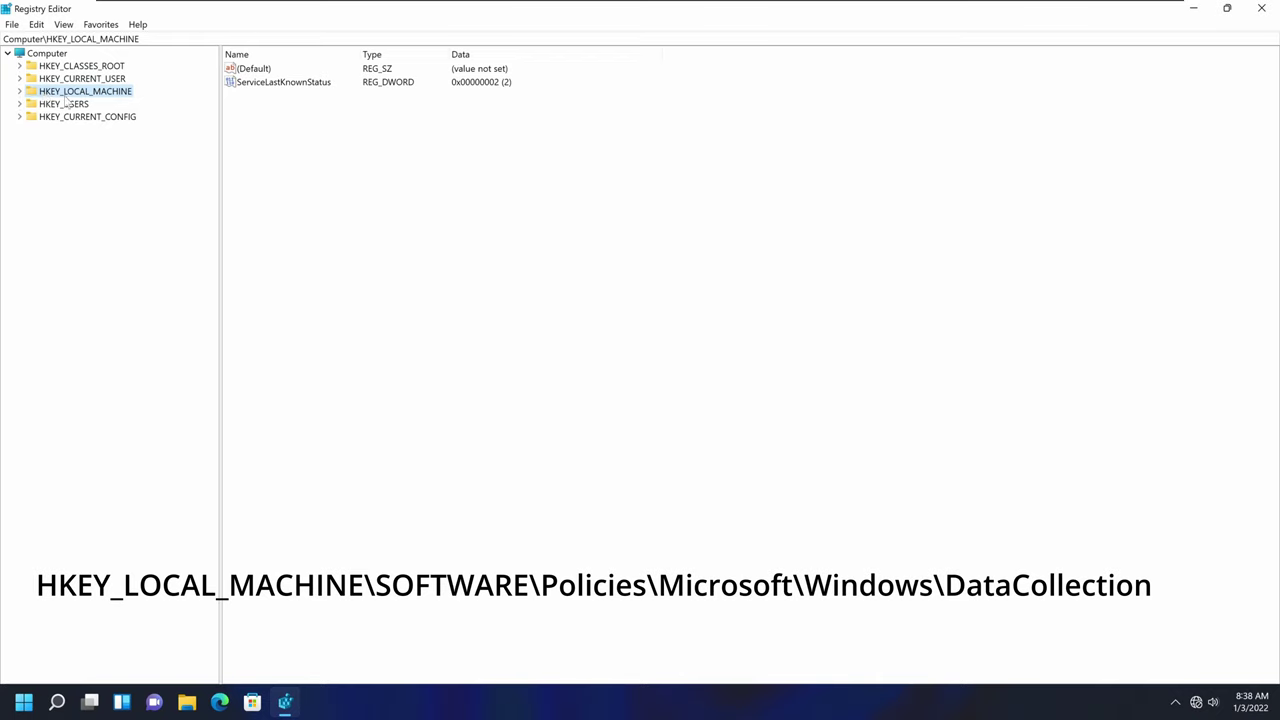
click(19, 92)
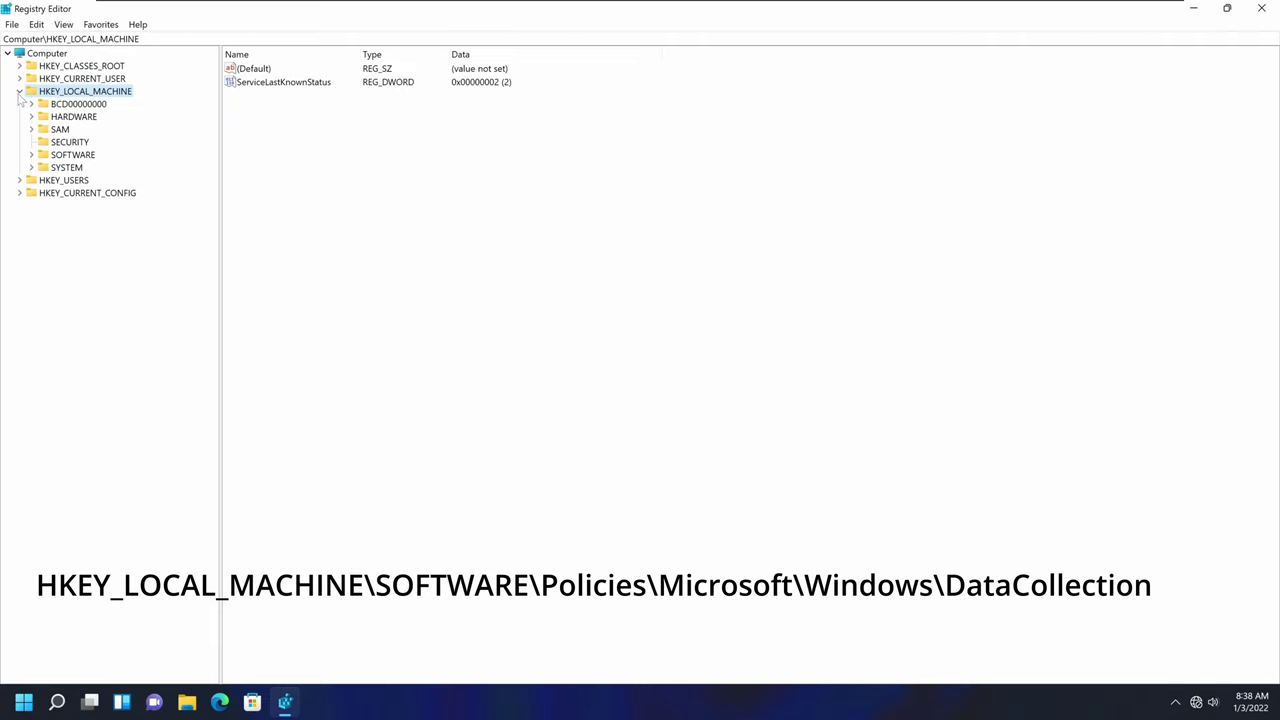
Step: Navigate to HKEY_LOCAL_MACHINE\SOFTWARE\Policies\Microsoft\Windows\DataCollection
click(31, 156)
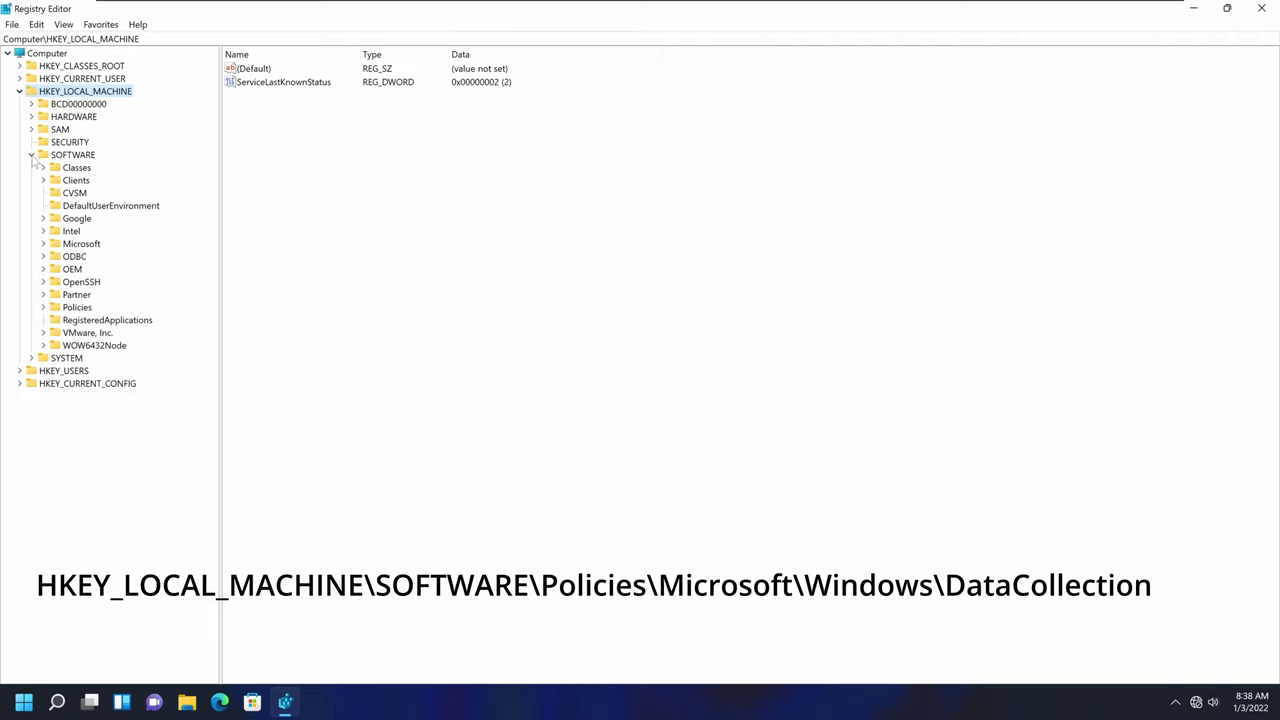
click(43, 308)
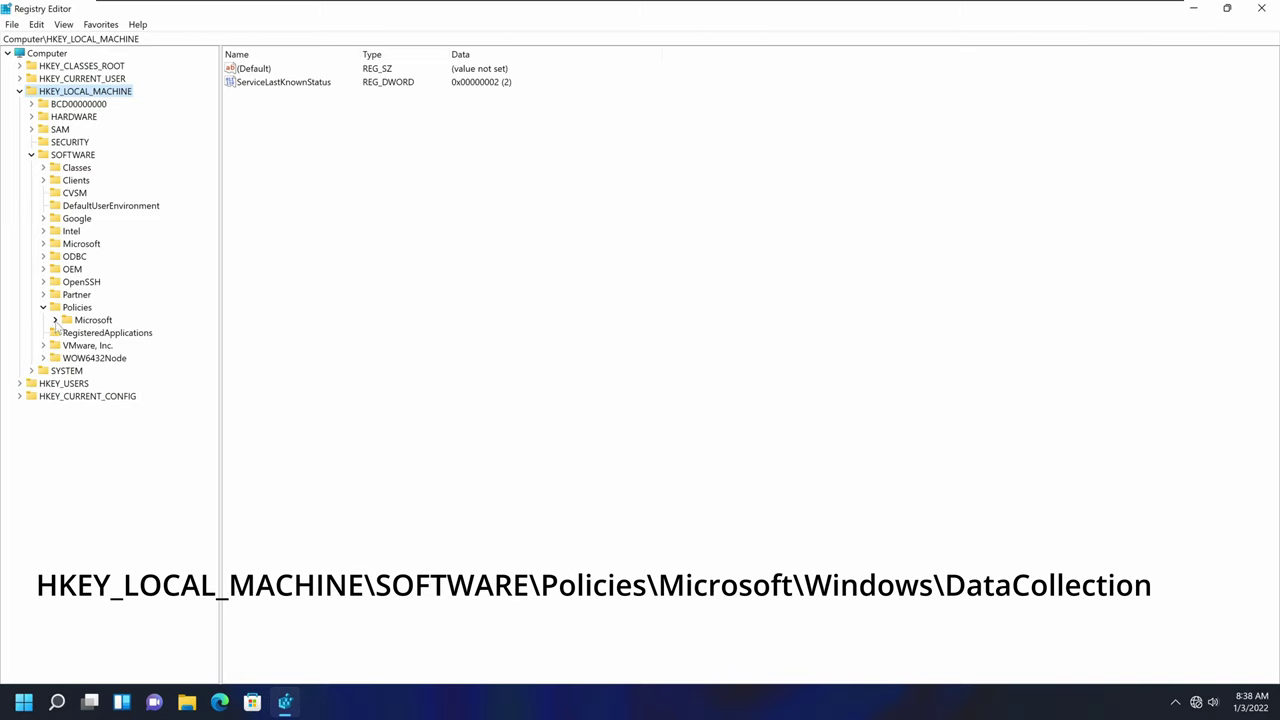
click(55, 320)
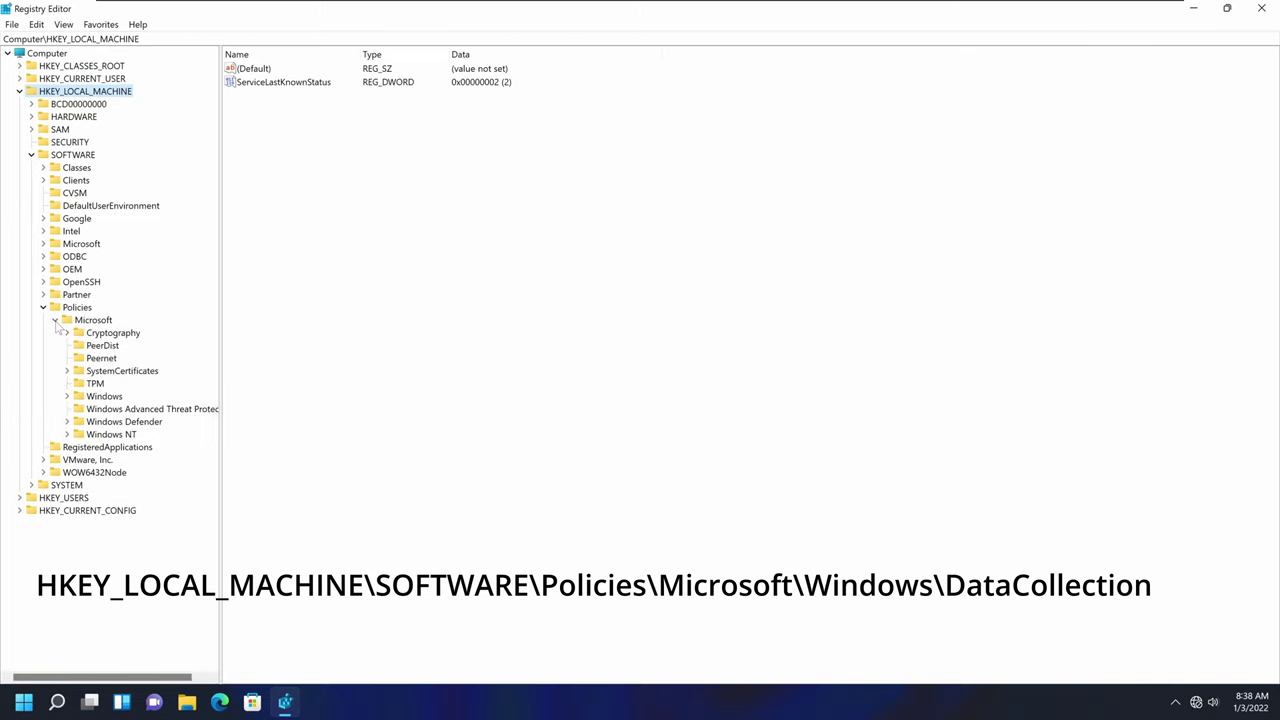
click(67, 396)
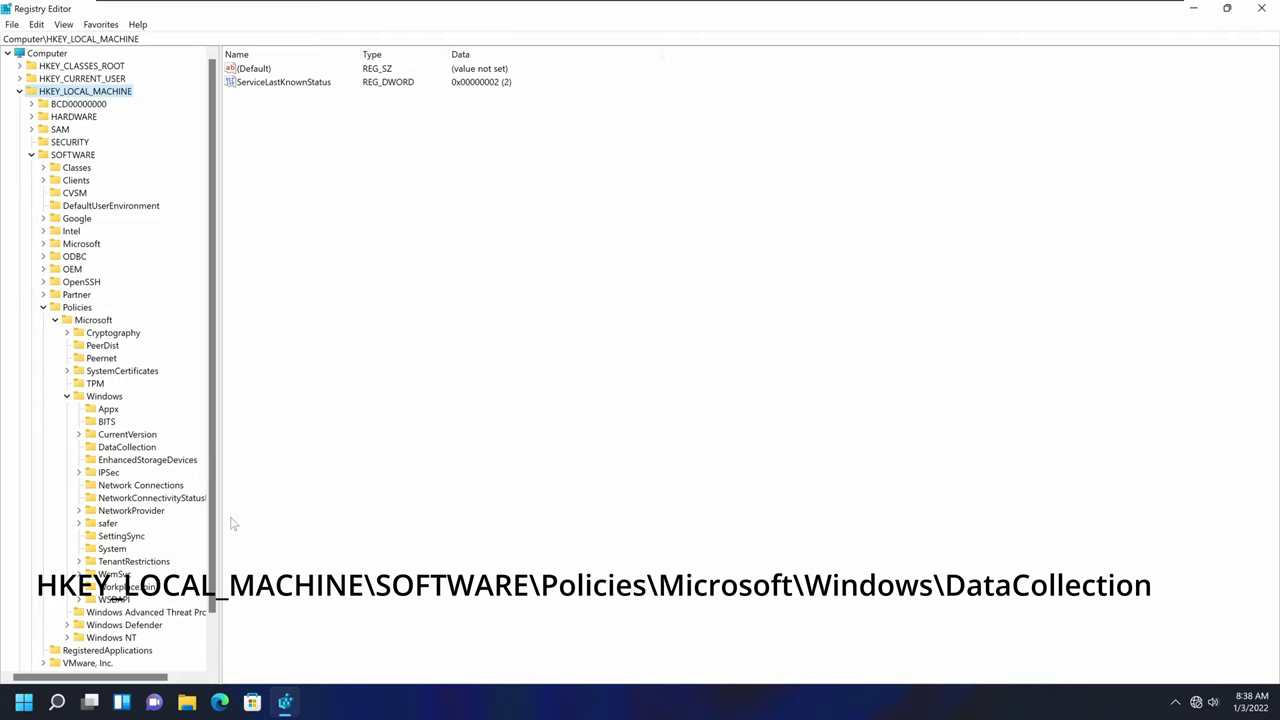
drag(218, 514, 253, 519)
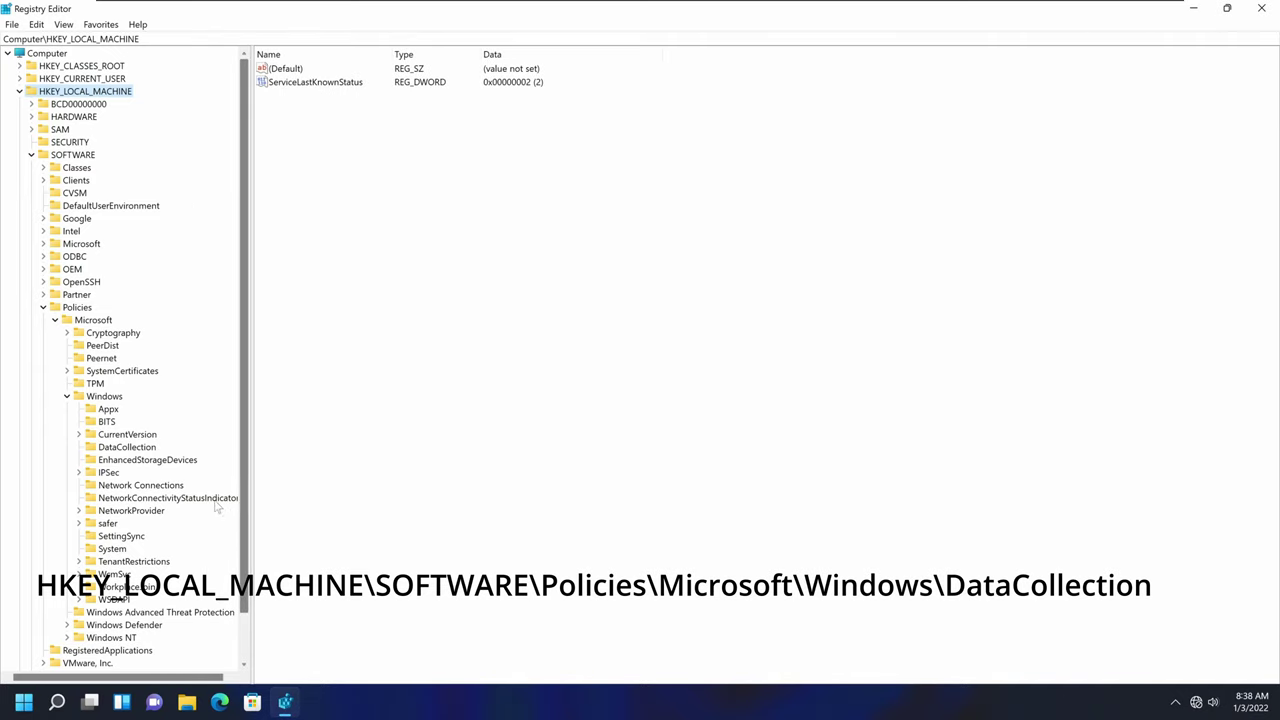
click(116, 448)
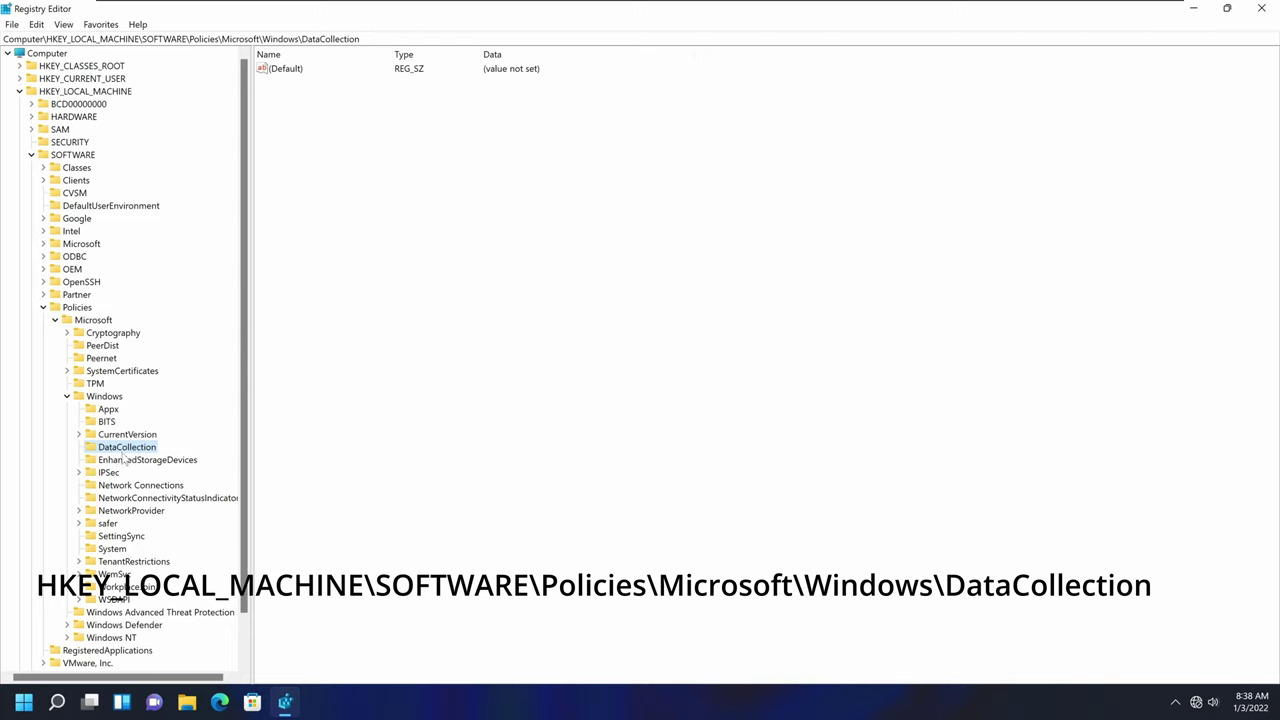
click(425, 219)
Step: Create a new DWORD (32-bit) value named 'Allow Telemetry' in DataCollection
right_click(431, 258)
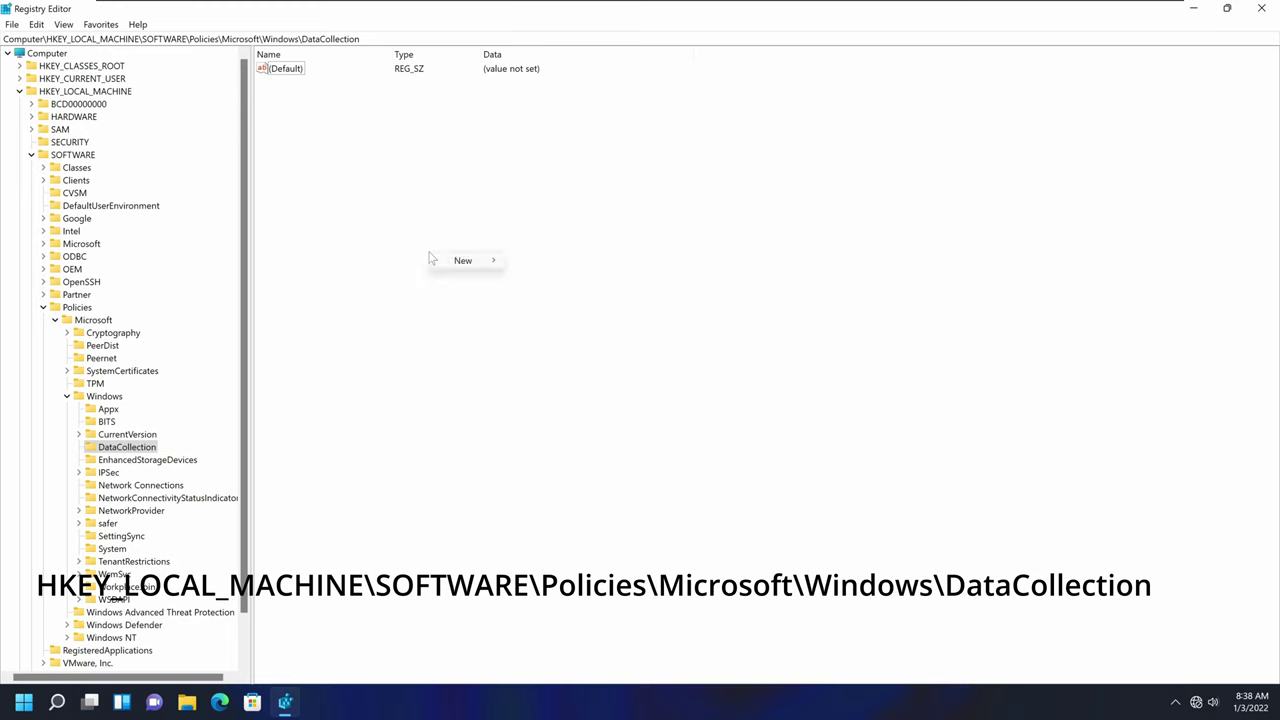
mouse_move(462, 262)
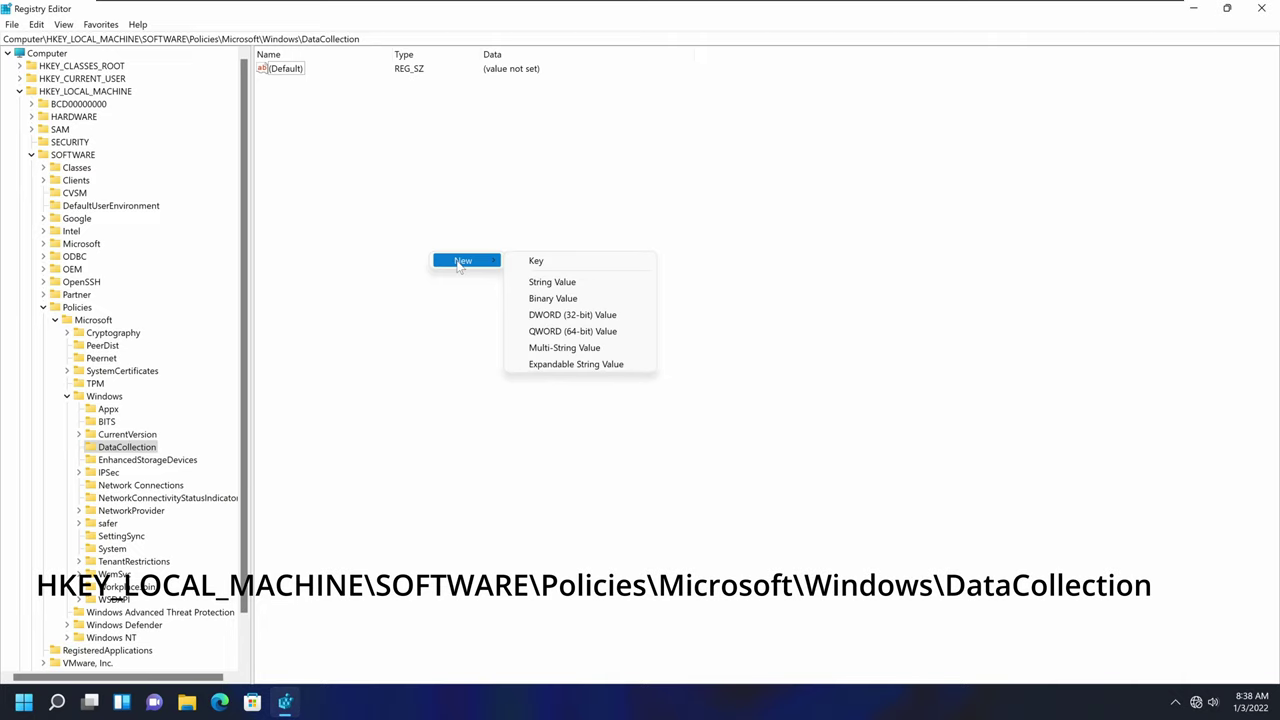
click(605, 316)
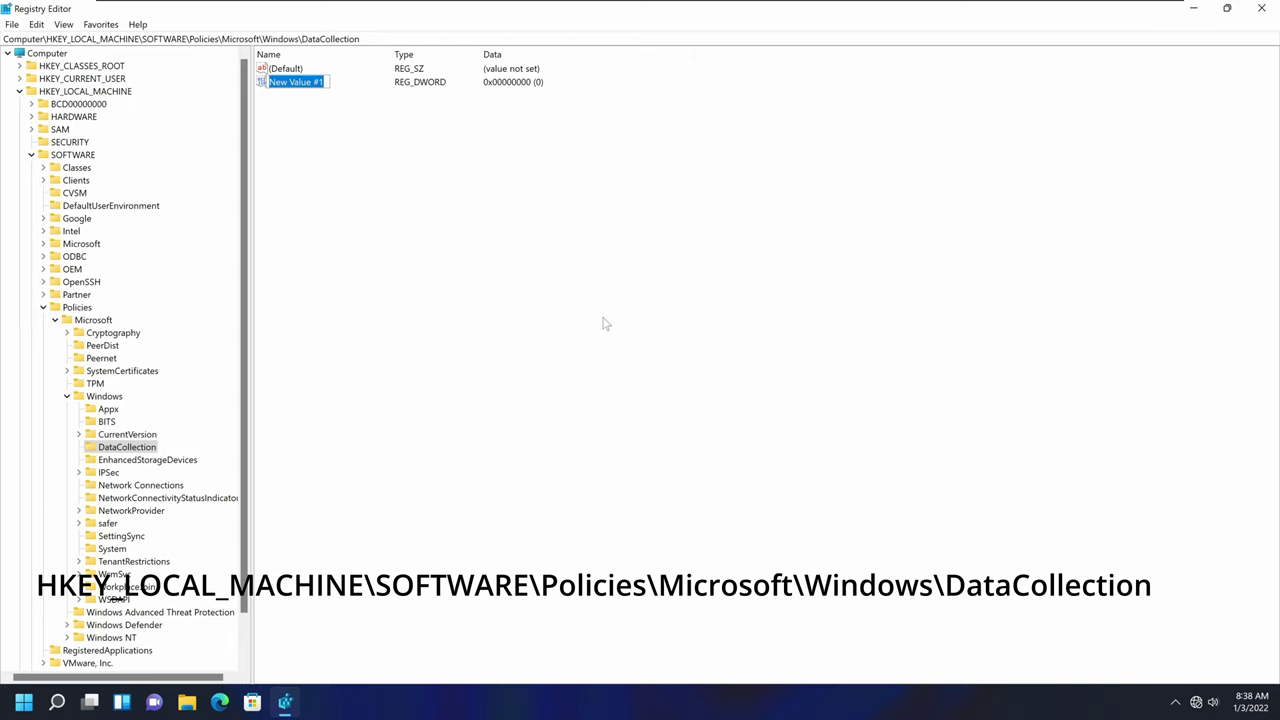
text(Allow Telemetry)
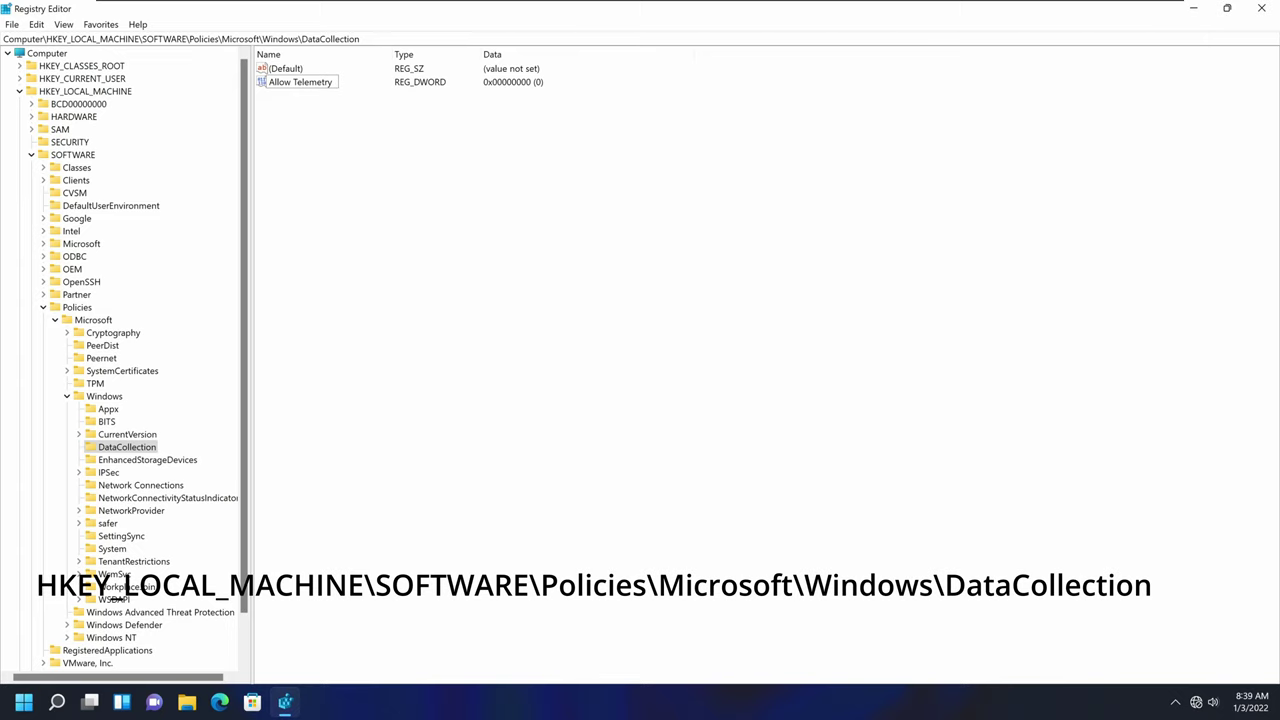
key(Return)
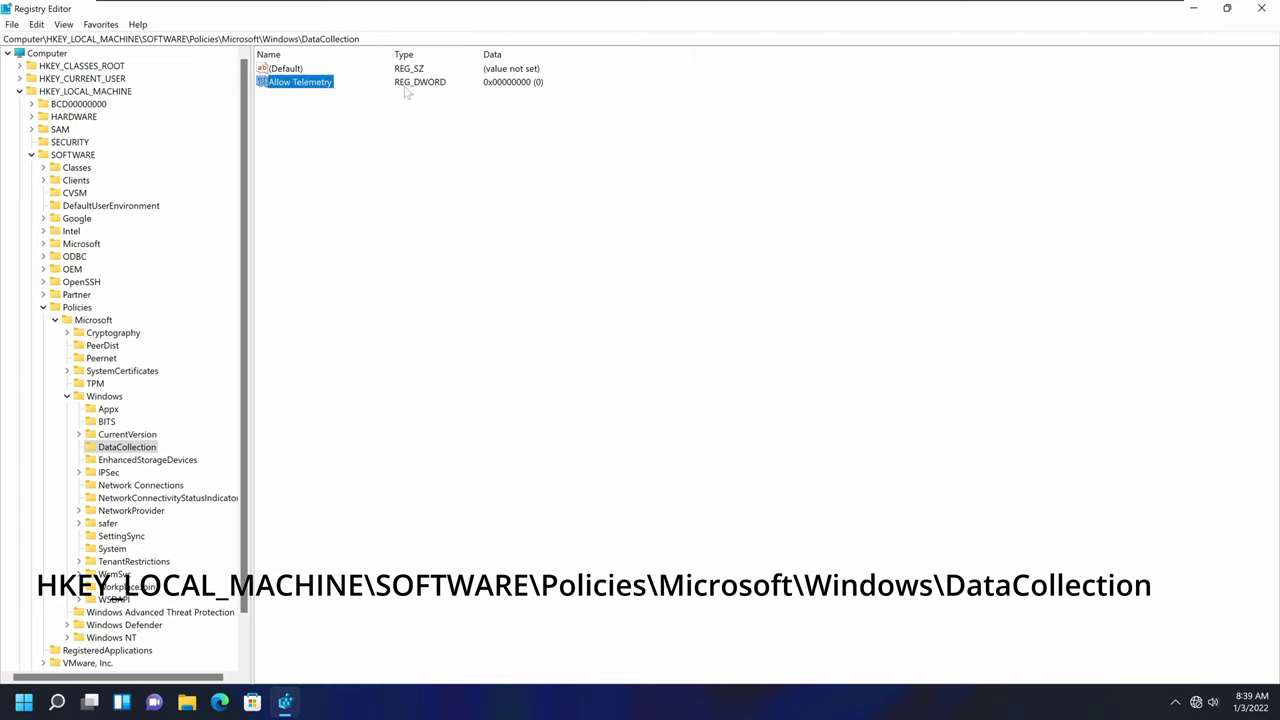
Step: Keep Allow Telemetry's value data at 0, then reopen the value to confirm it is still 0
double_click(300, 82)
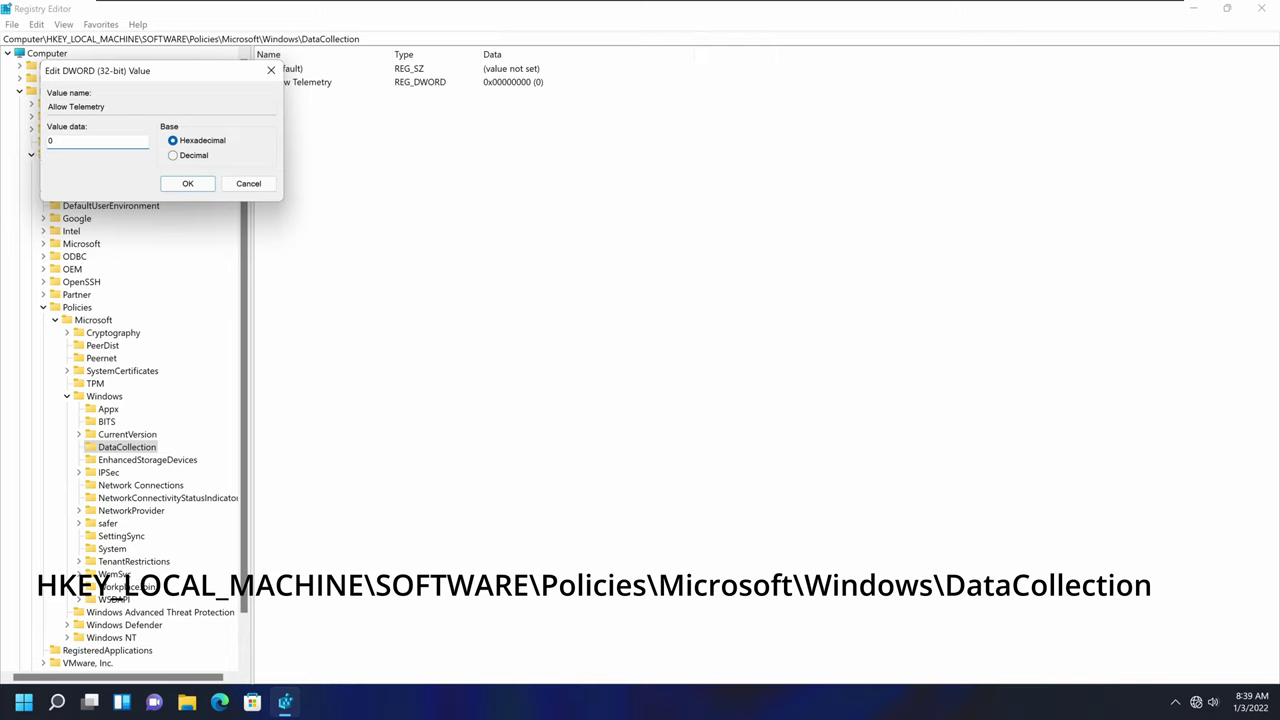
click(176, 184)
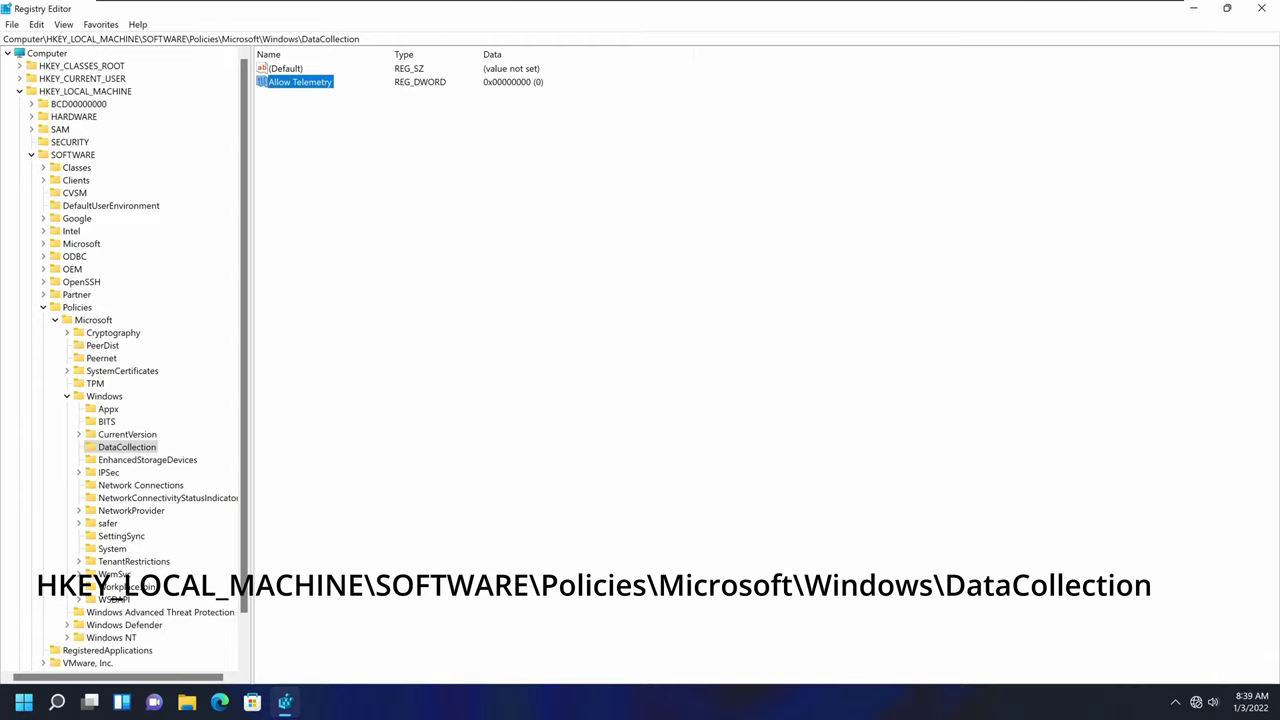
click(100, 38)
double_click(100, 38)
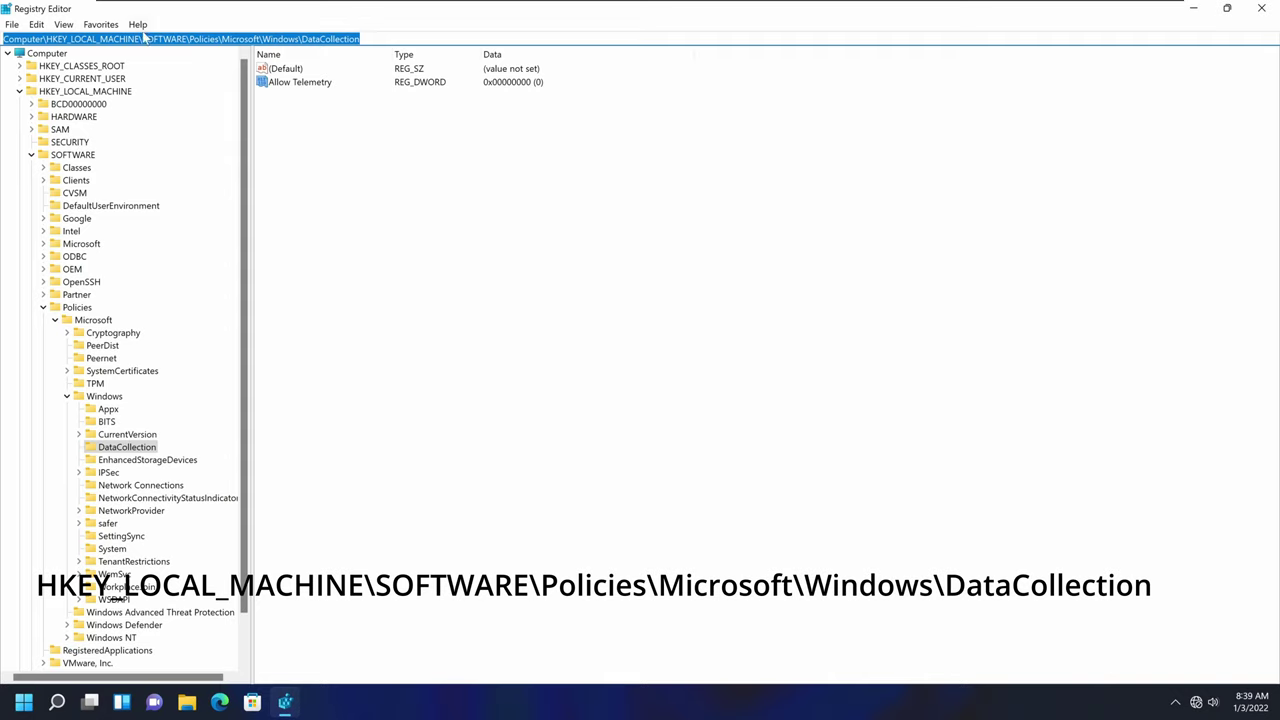
click(300, 84)
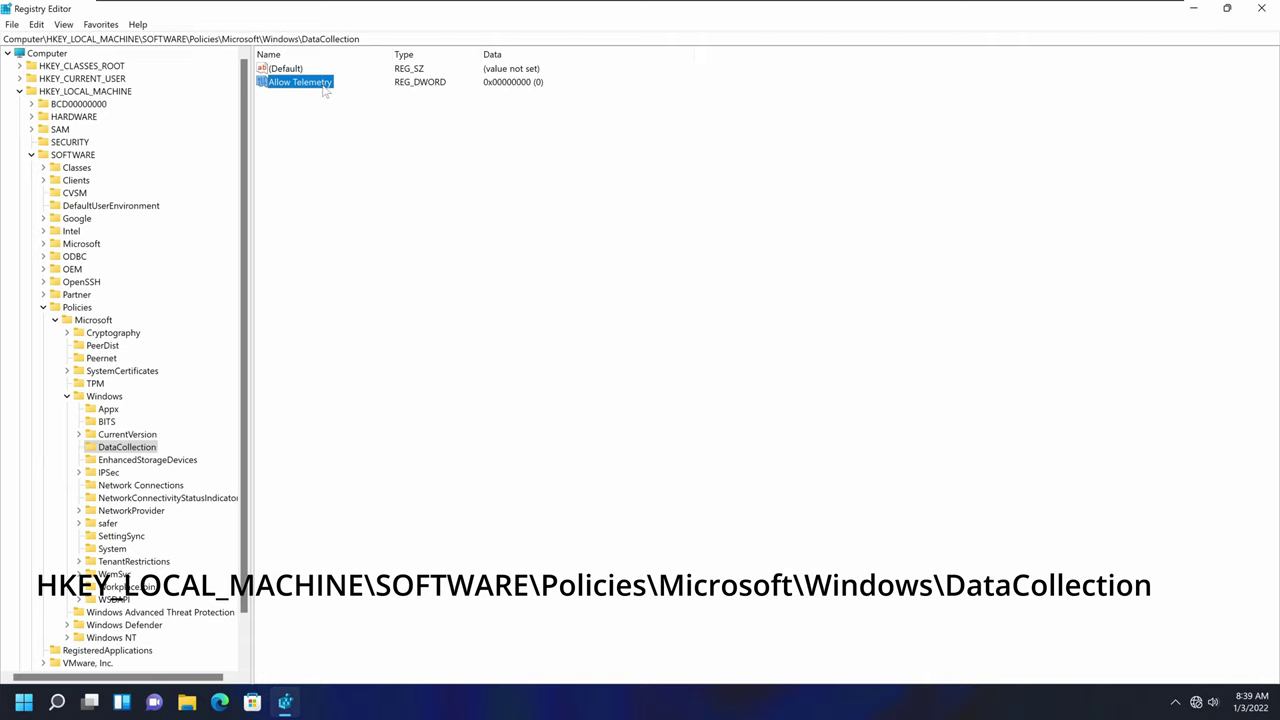
double_click(328, 91)
click(270, 70)
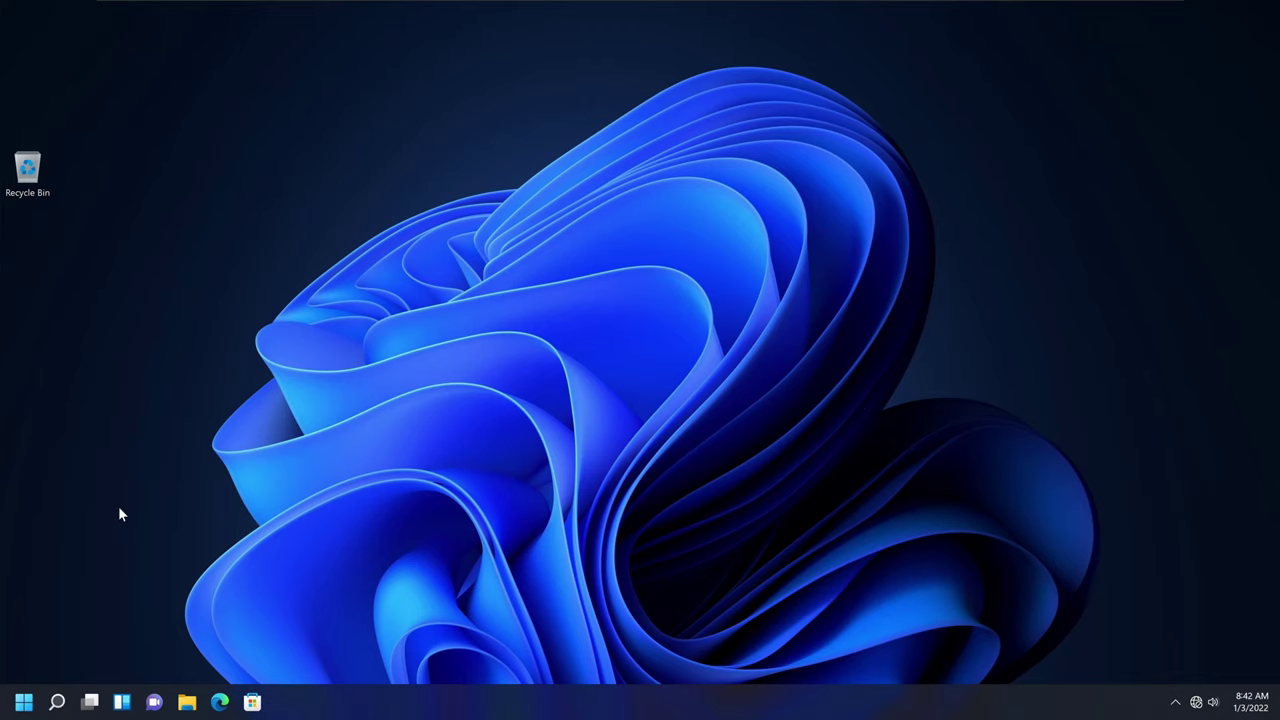
Step: Search Start for 'run' and open the Run dialog
click(24, 702)
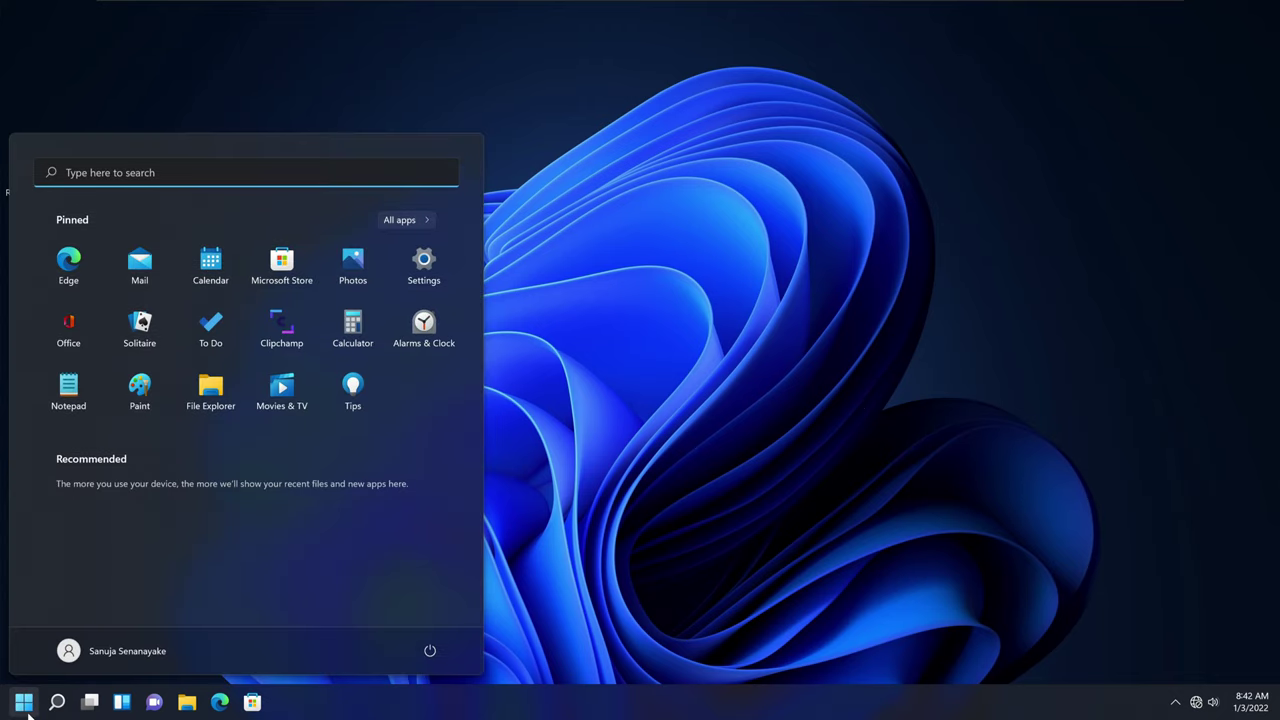
text(run)
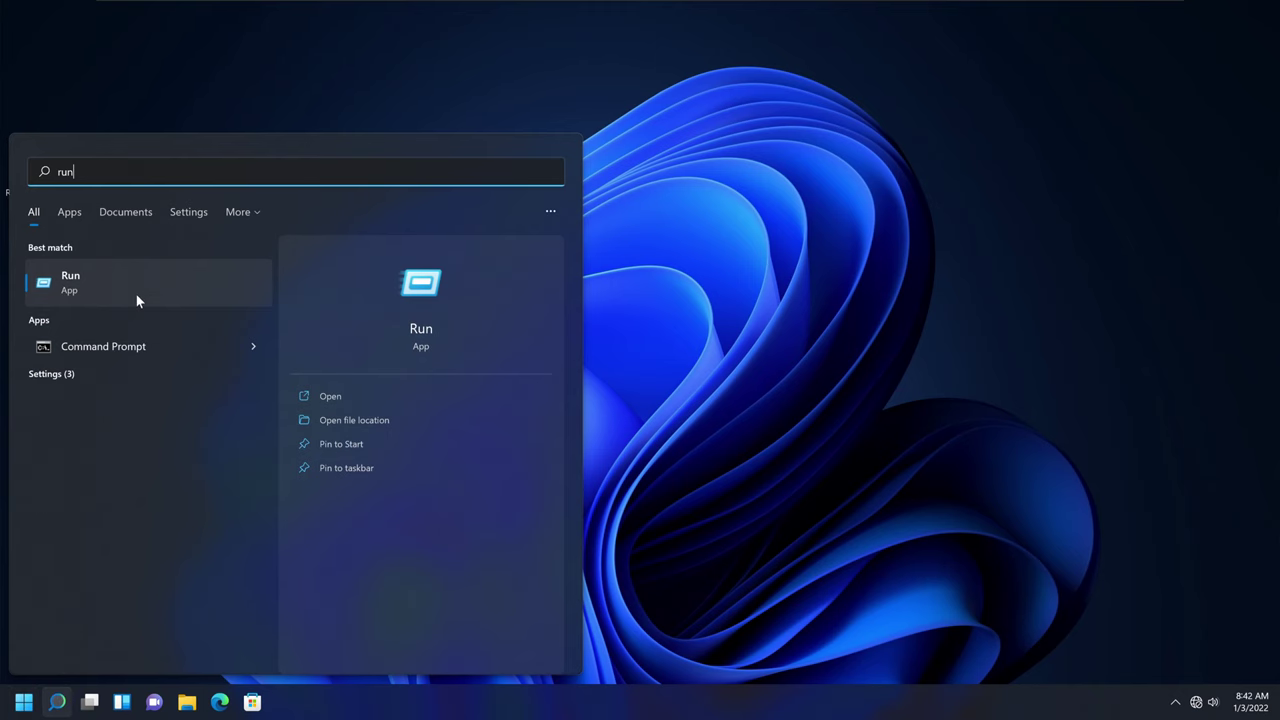
click(137, 300)
drag(163, 526, 165, 314)
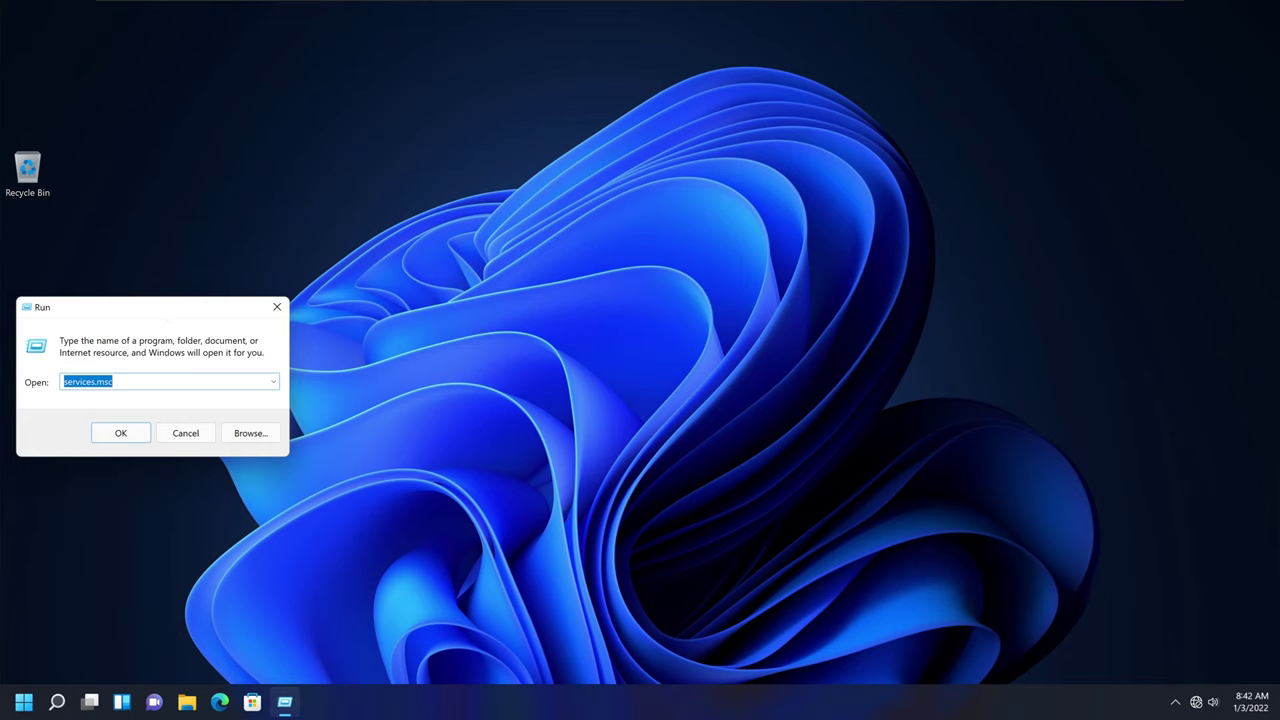
Step: Run services.msc from the Run dialog to open Services
click(95, 381)
drag(63, 381, 104, 381)
click(113, 381)
click(123, 433)
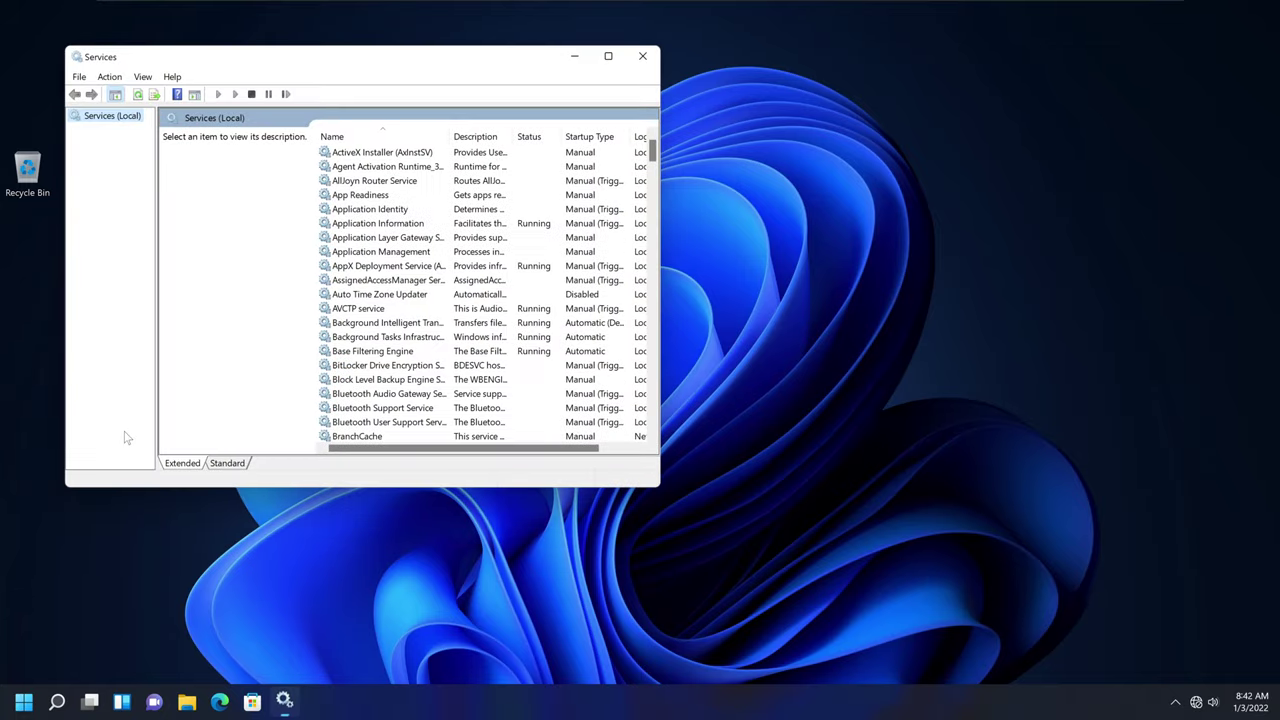
Step: Maximize Services, widen the Name column, and open Connected User Experiences and Telemetry's properties
click(608, 56)
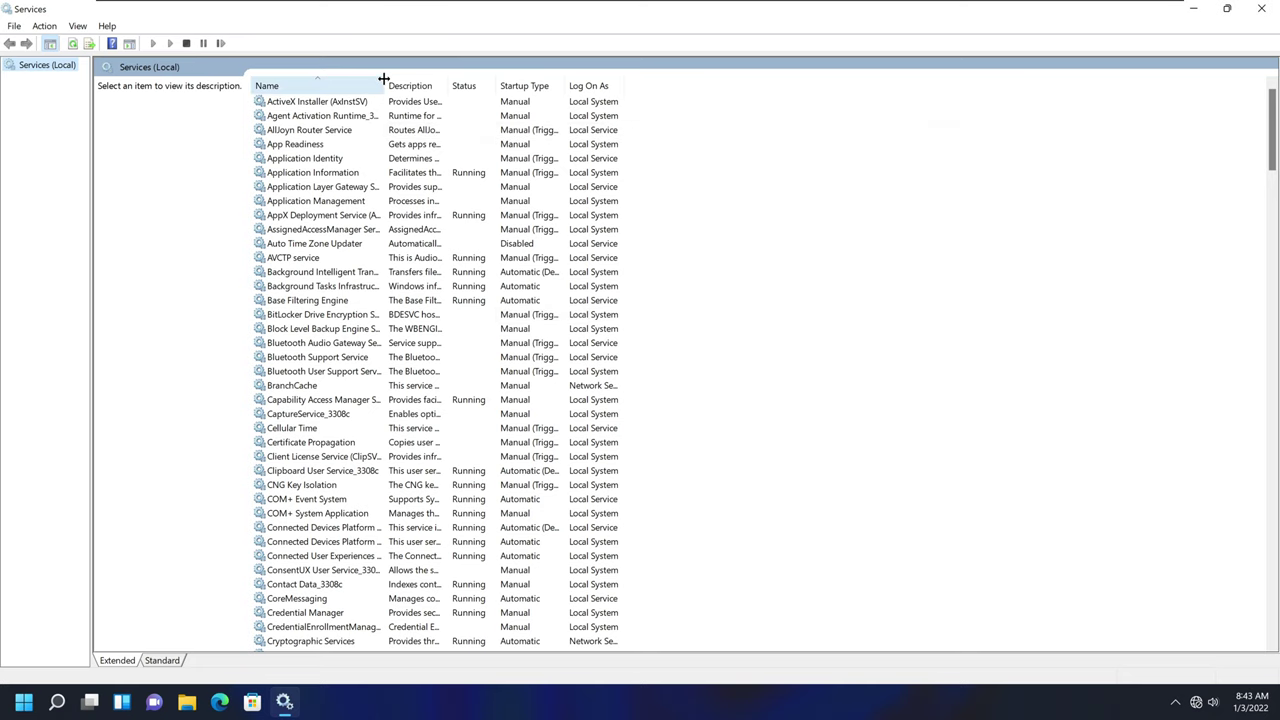
drag(412, 78, 563, 86)
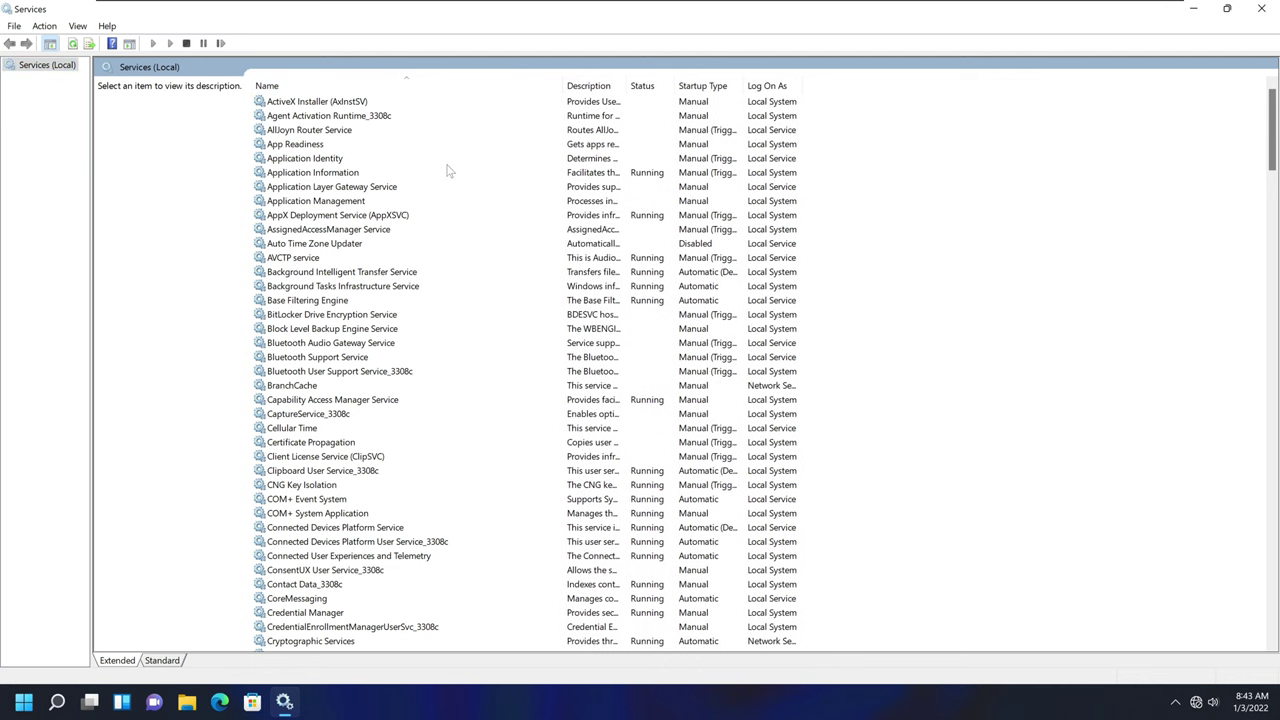
scroll(373, 250, down, 2)
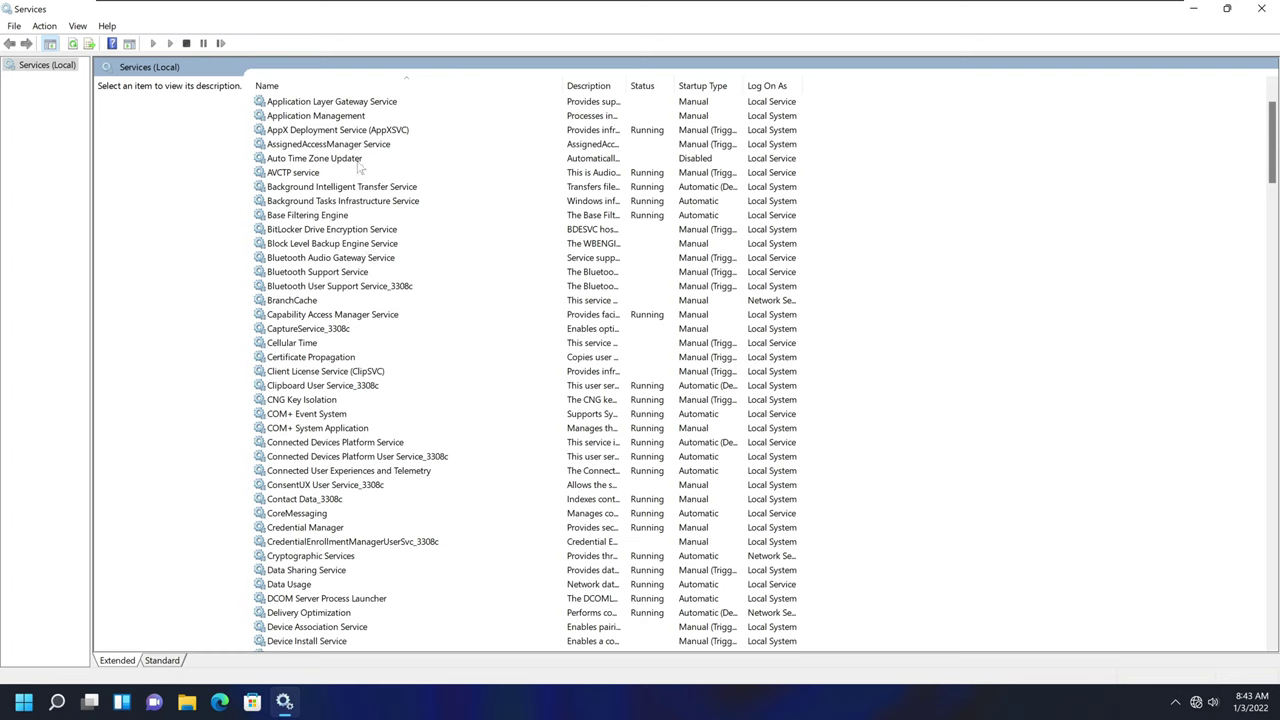
click(336, 471)
scroll(491, 330, down, 5)
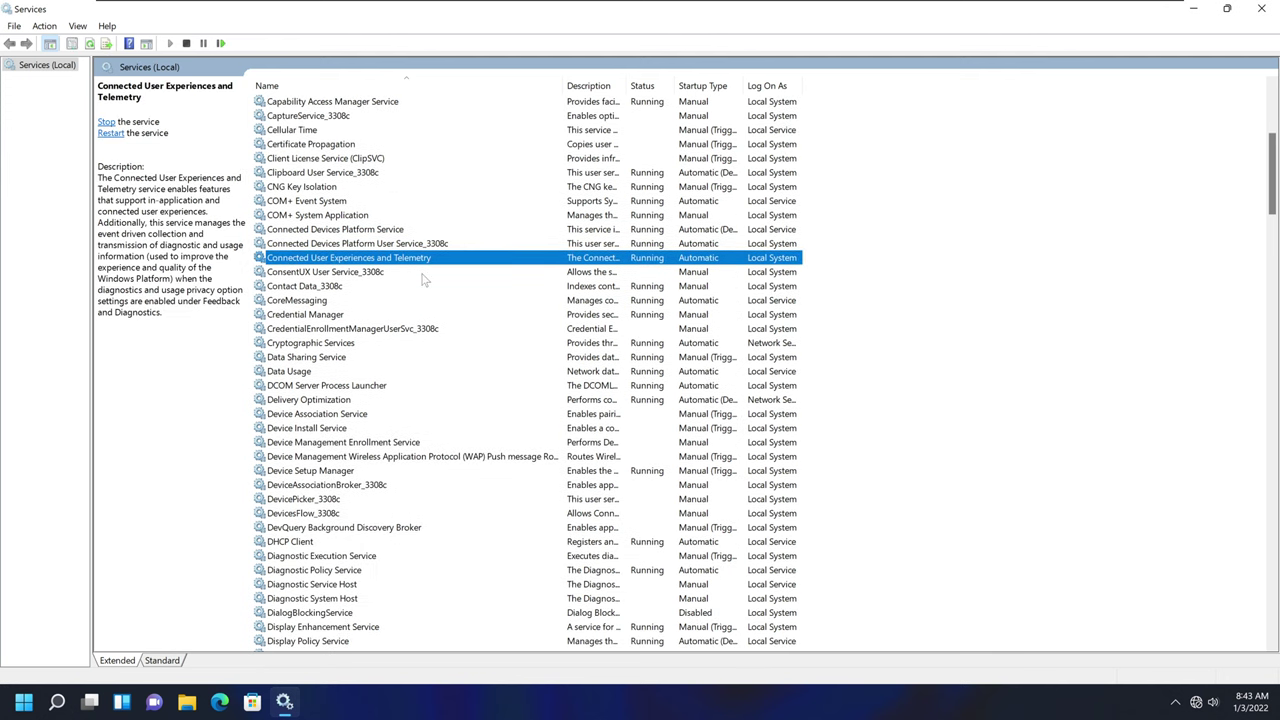
scroll(422, 280, down, 2)
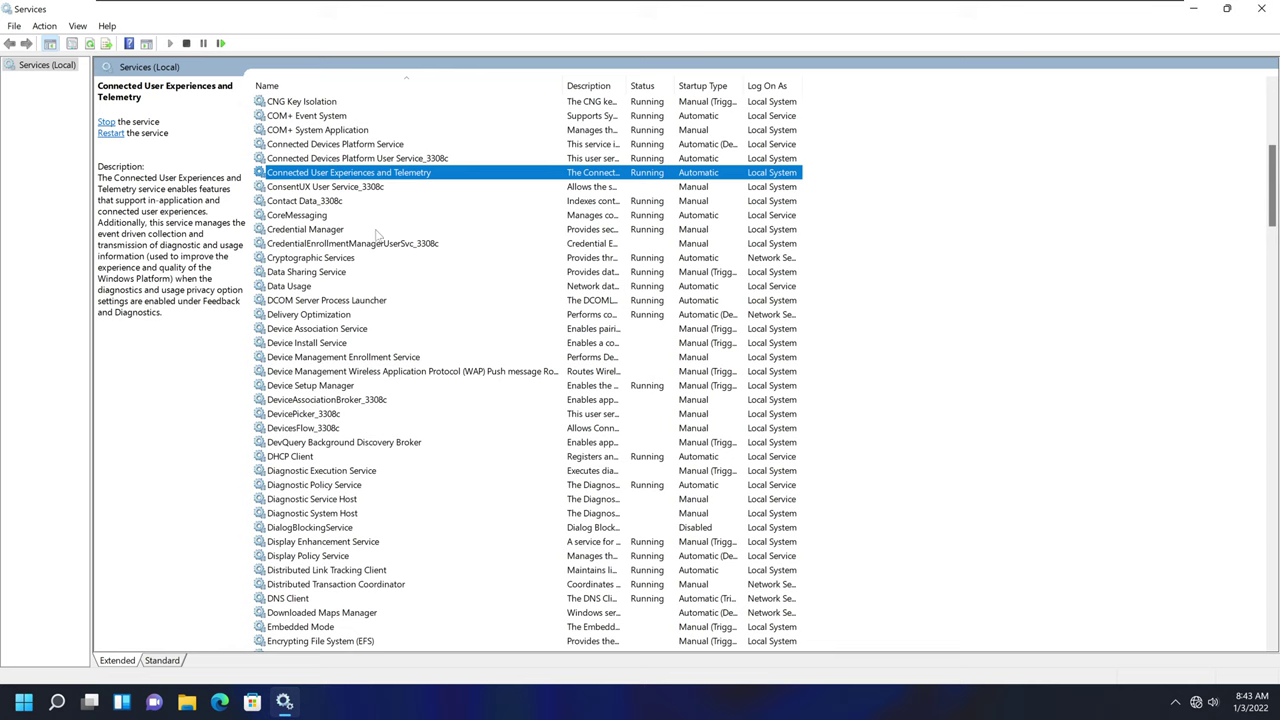
double_click(391, 179)
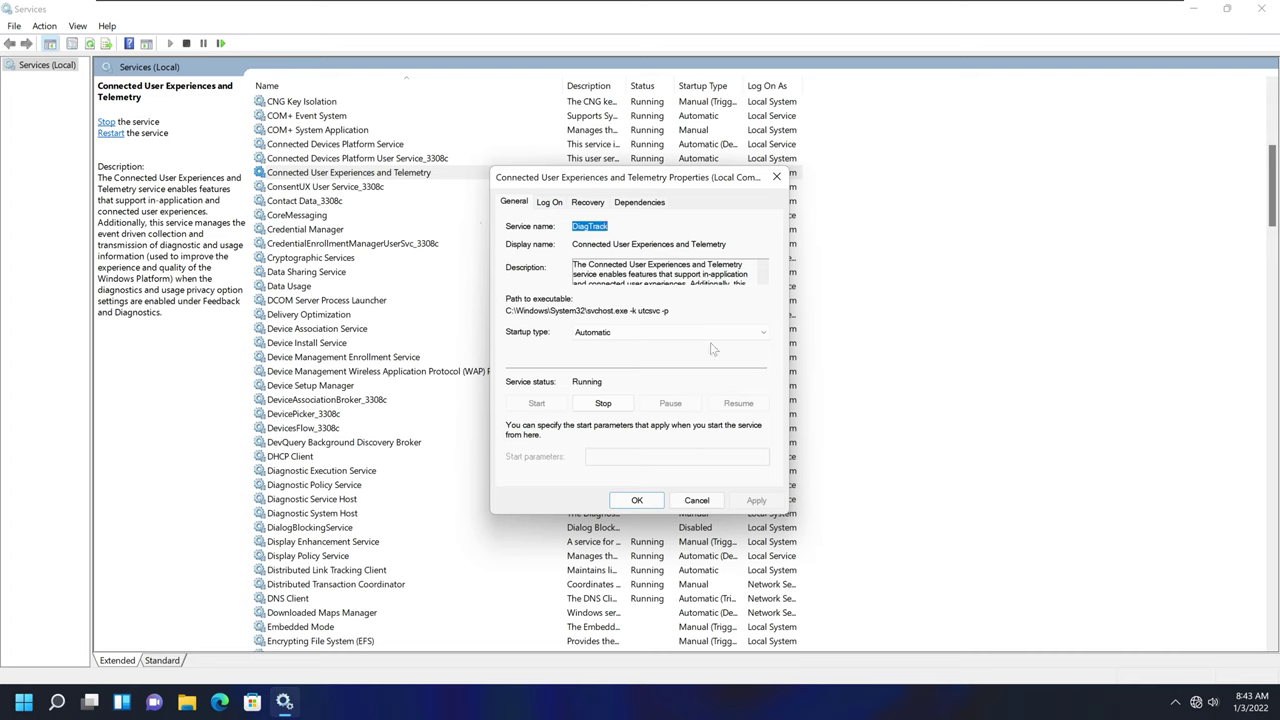
Step: Set the telemetry service's startup type to Disabled, apply it, and reopen Properties to verify
click(648, 337)
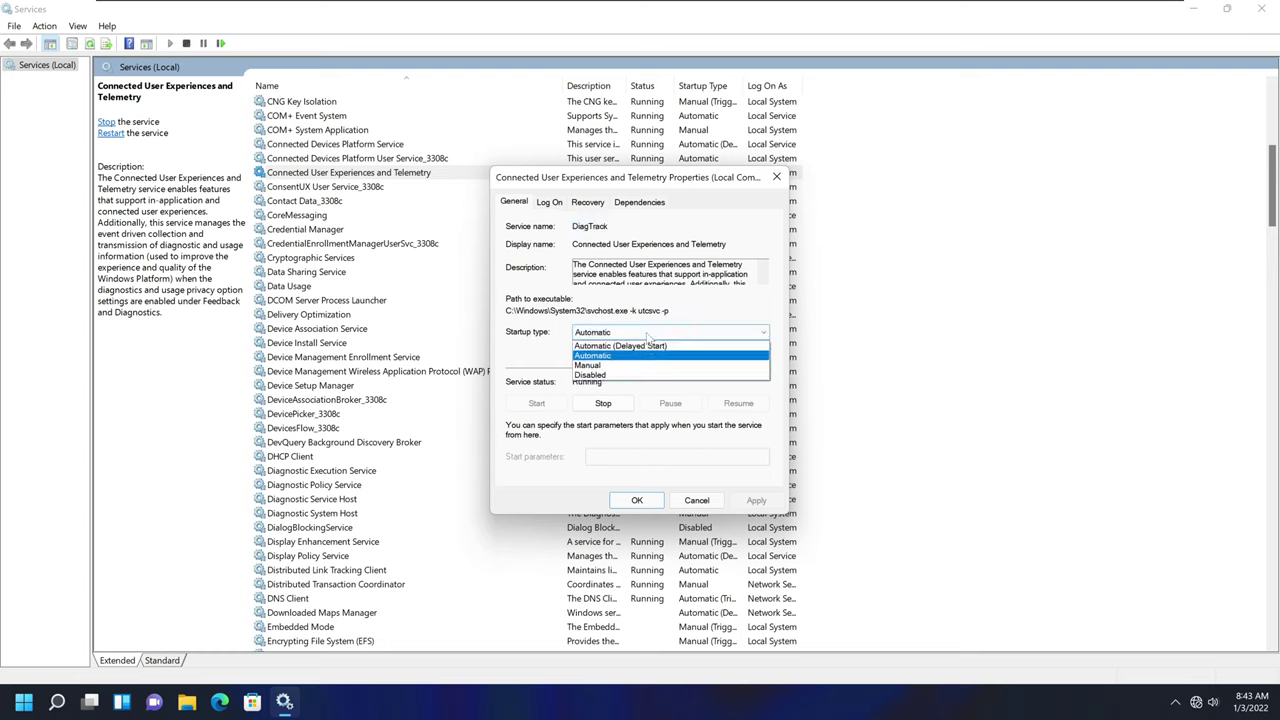
click(610, 374)
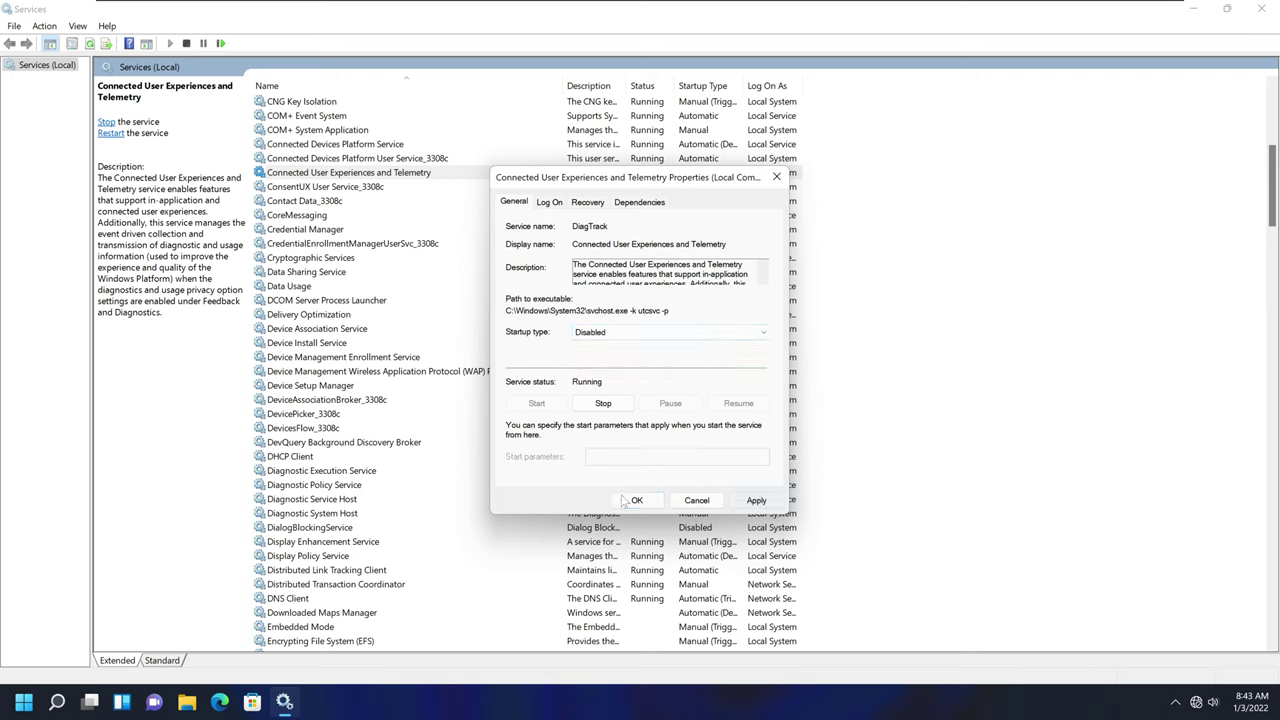
click(757, 501)
click(637, 501)
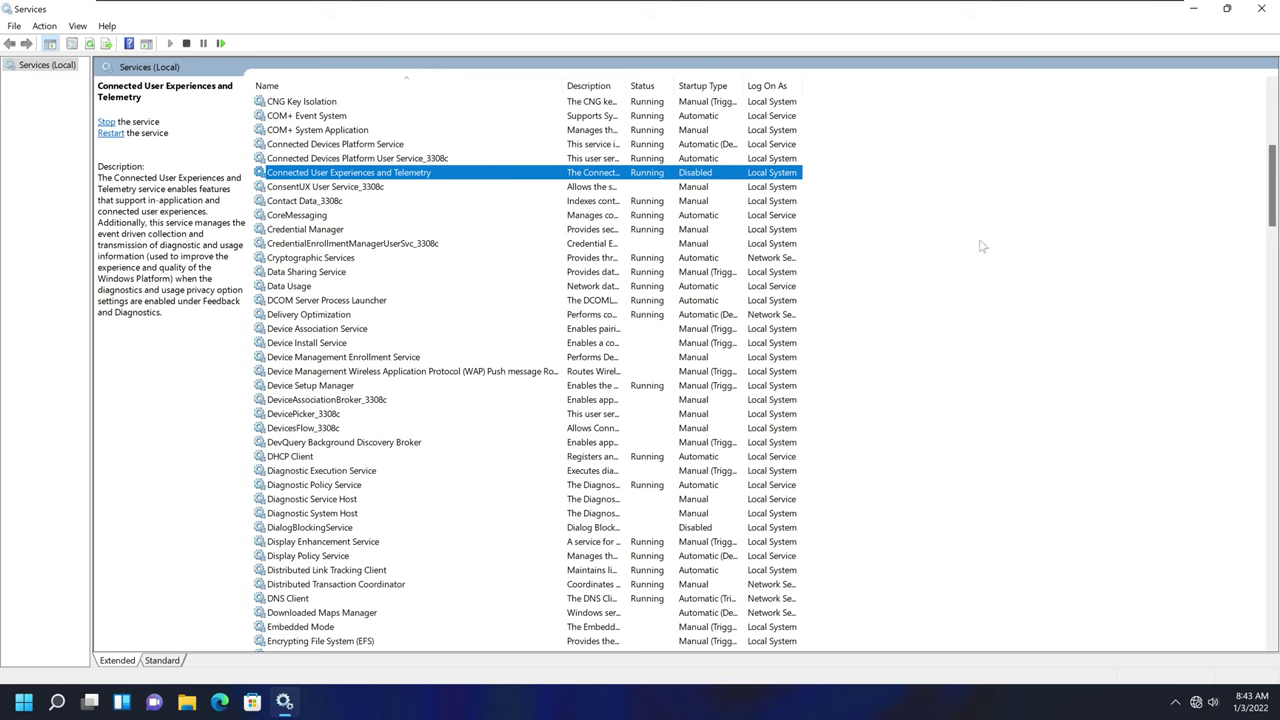
double_click(662, 175)
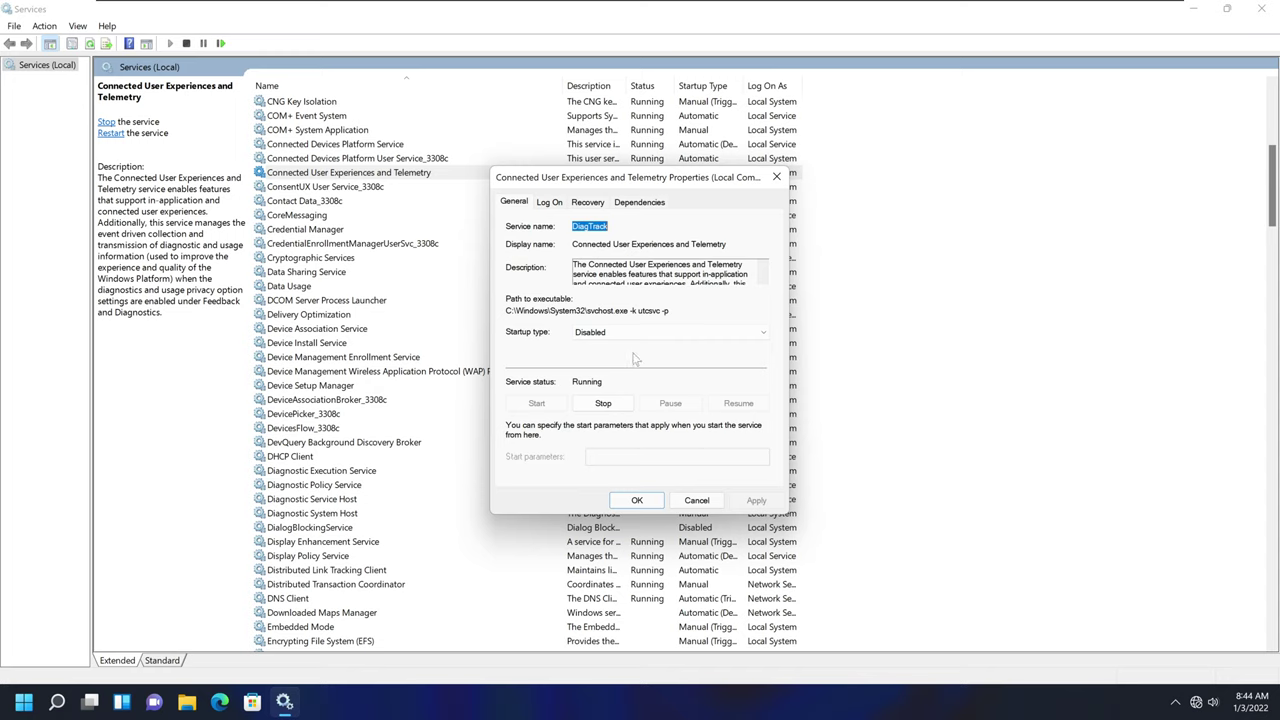
click(776, 177)
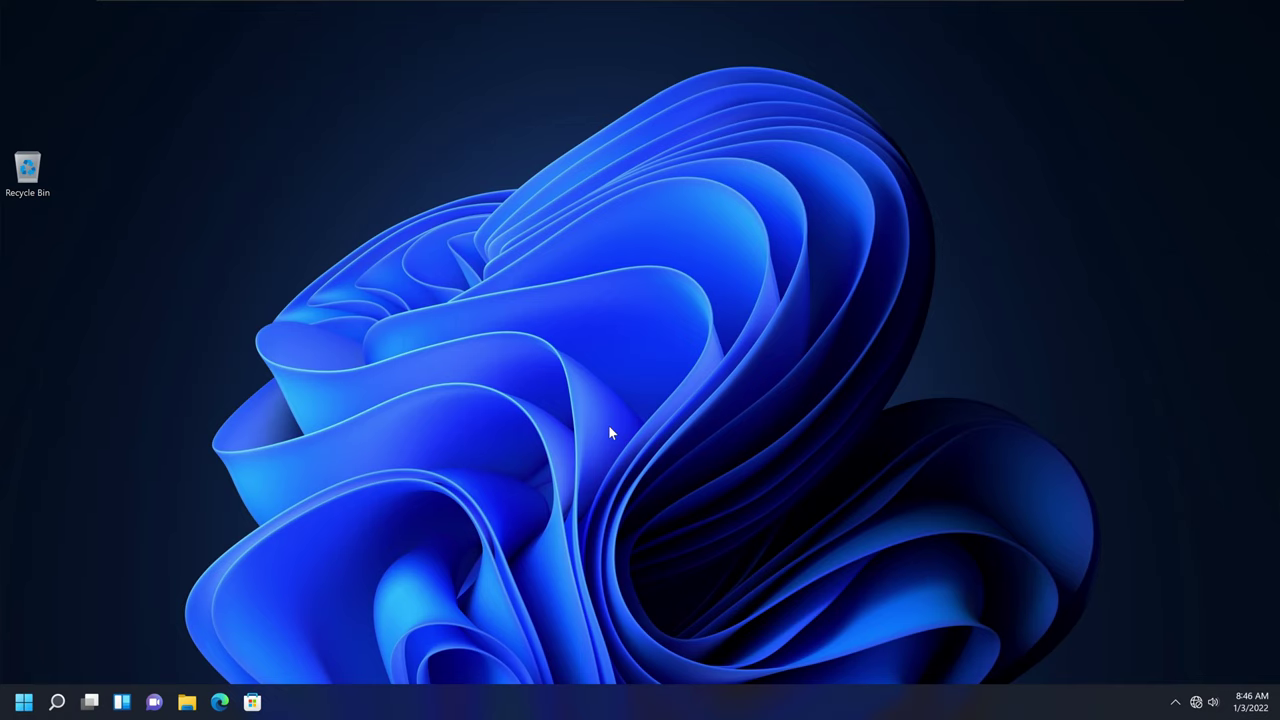
Step: Search Start for cmd and run Command Prompt as administrator, approving the UAC prompt
click(20, 708)
text(cmd)
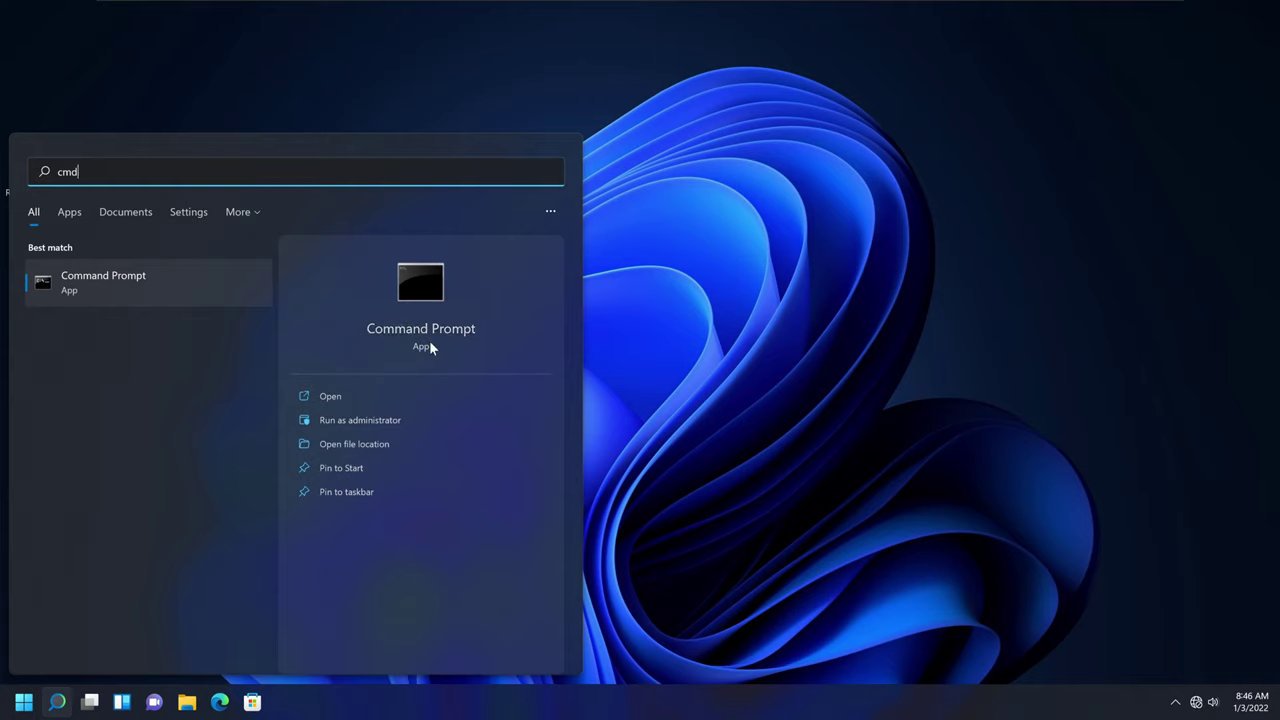
click(369, 422)
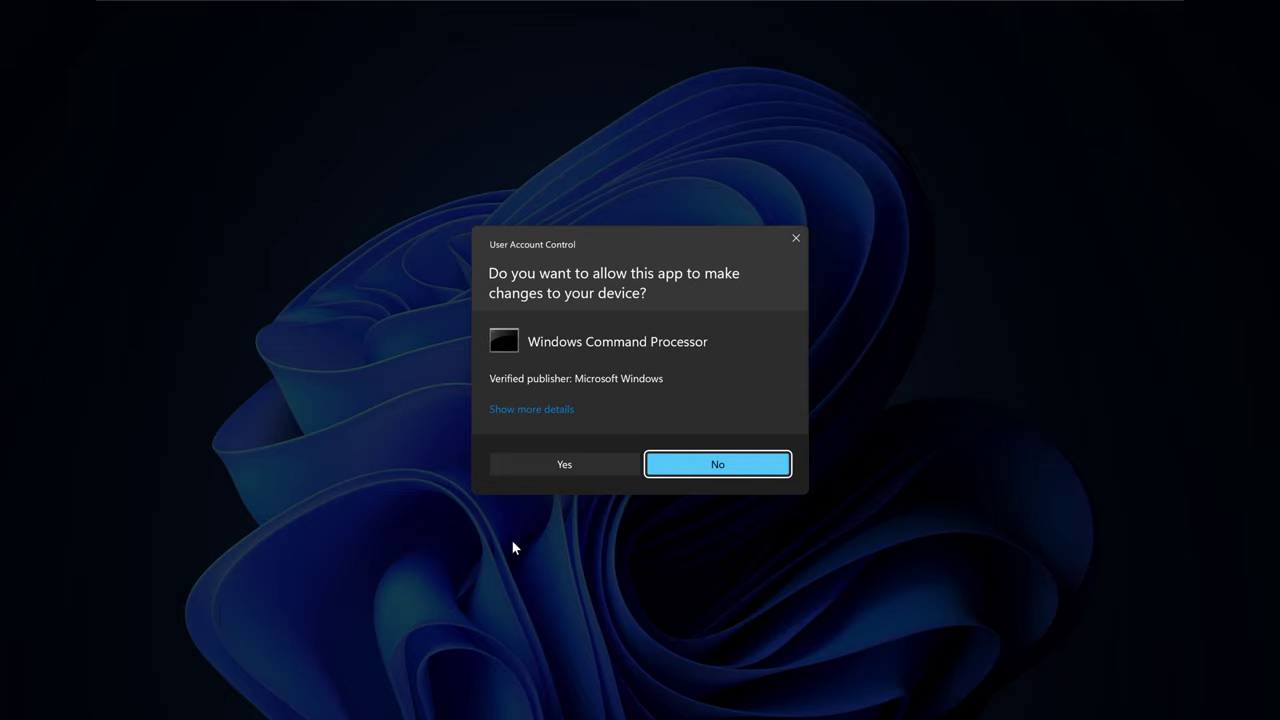
click(572, 462)
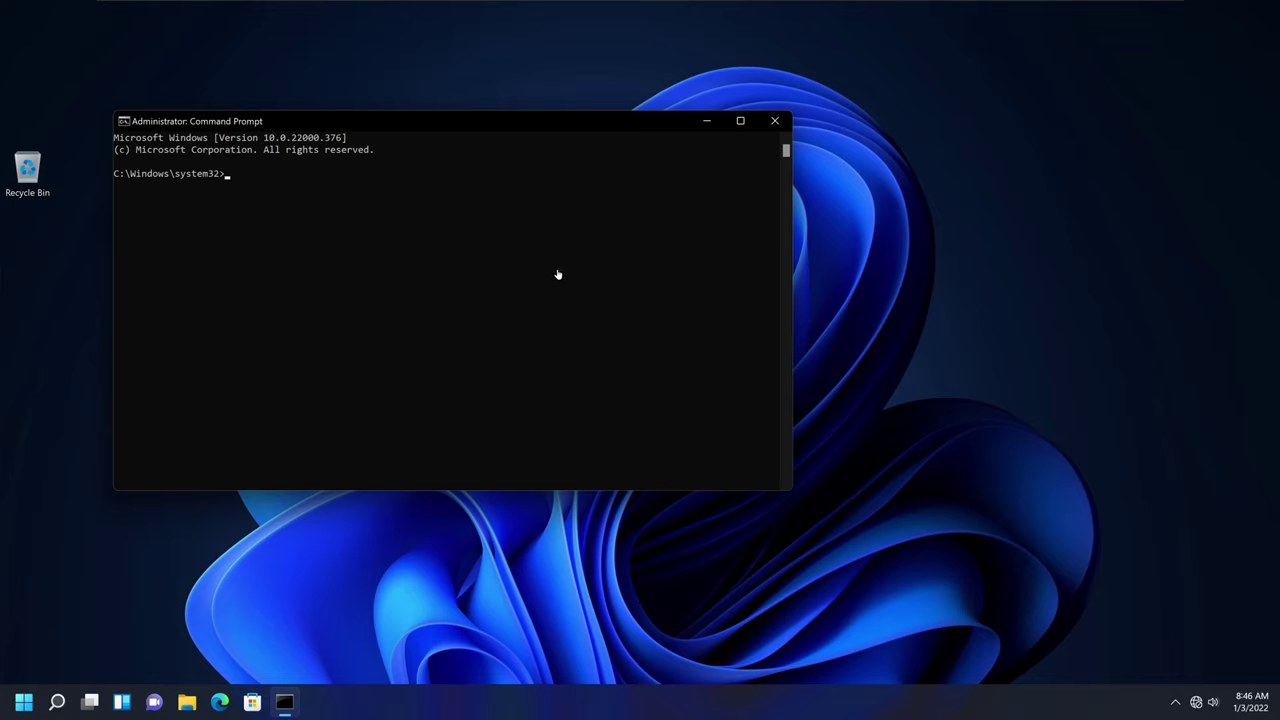
Step: Run 'sc config DiagTrack start= disabled' and check the SUCCESS message
right_click(232, 176)
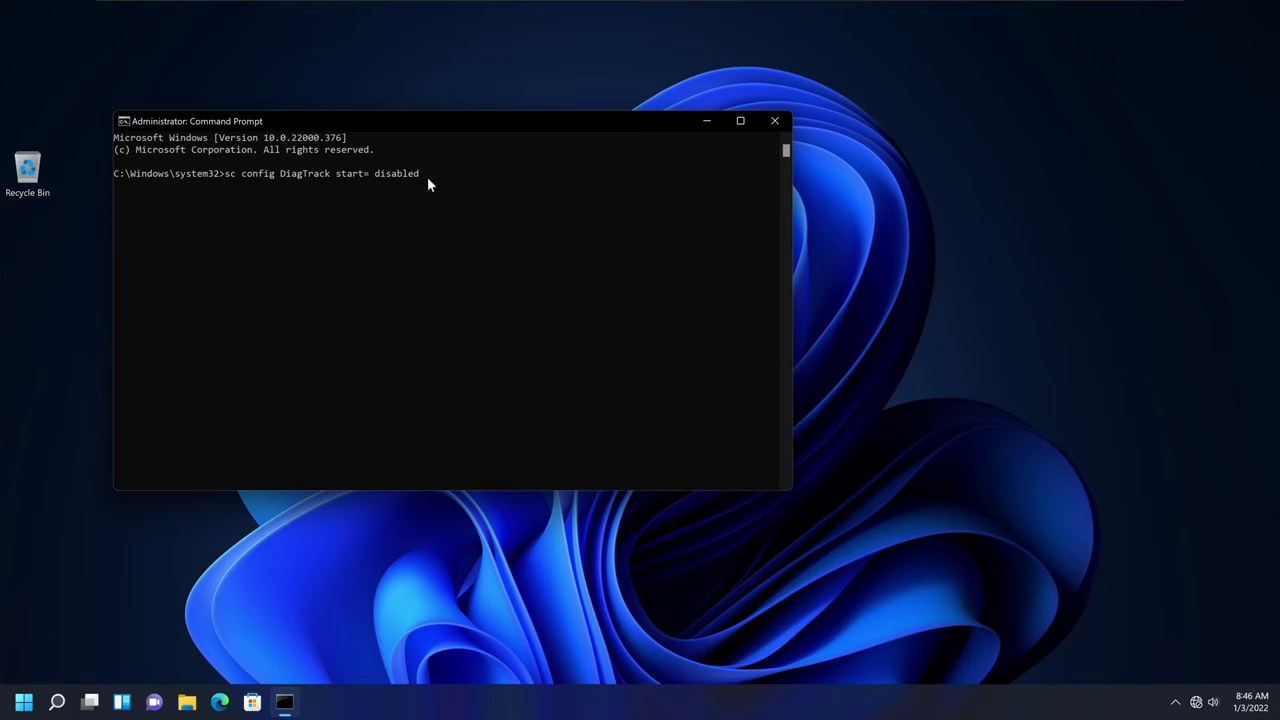
key(Return)
drag(300, 187, 87, 181)
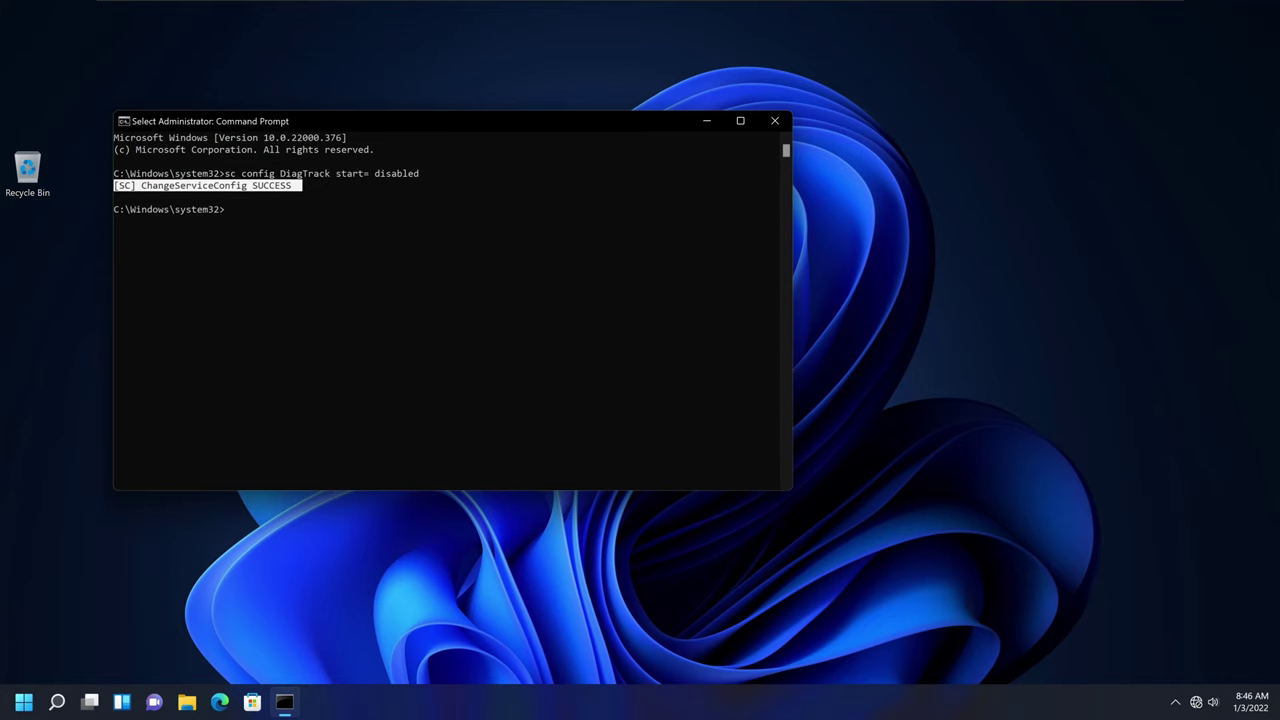
key(ctrl+c)
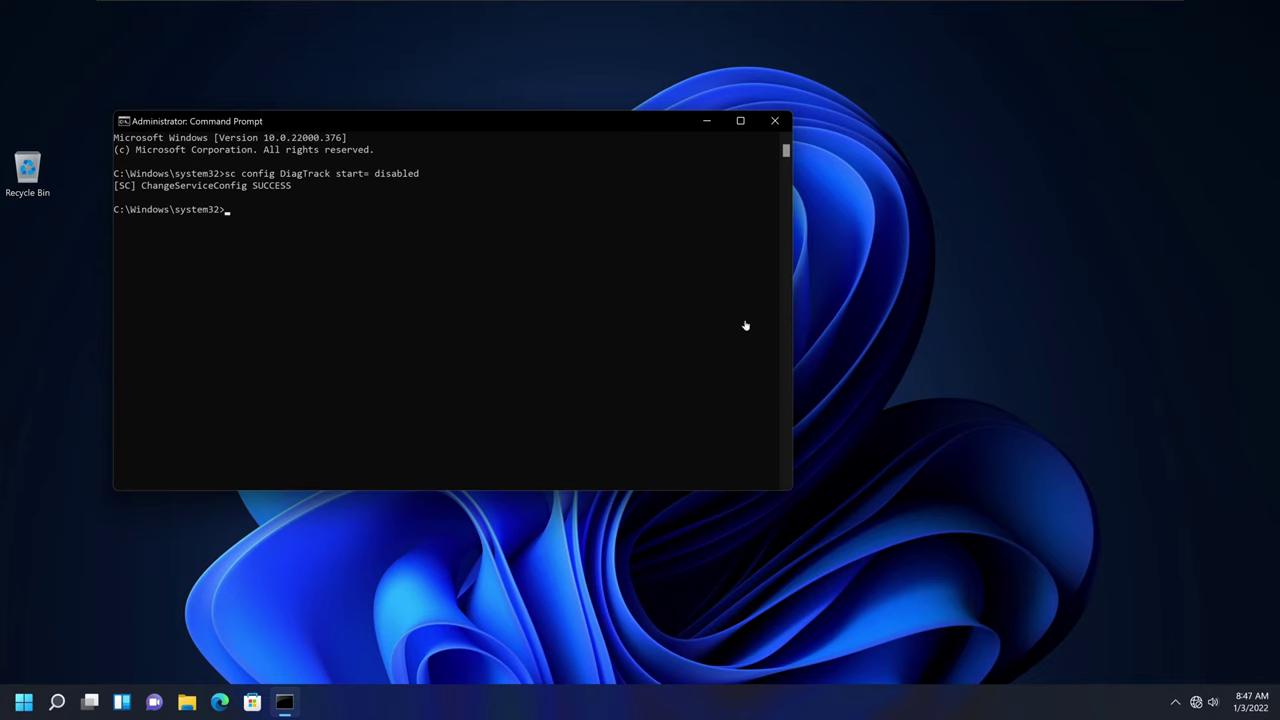
Step: Run 'sc config dmwappushservice start= disabled' and check its SUCCESS result
right_click(230, 210)
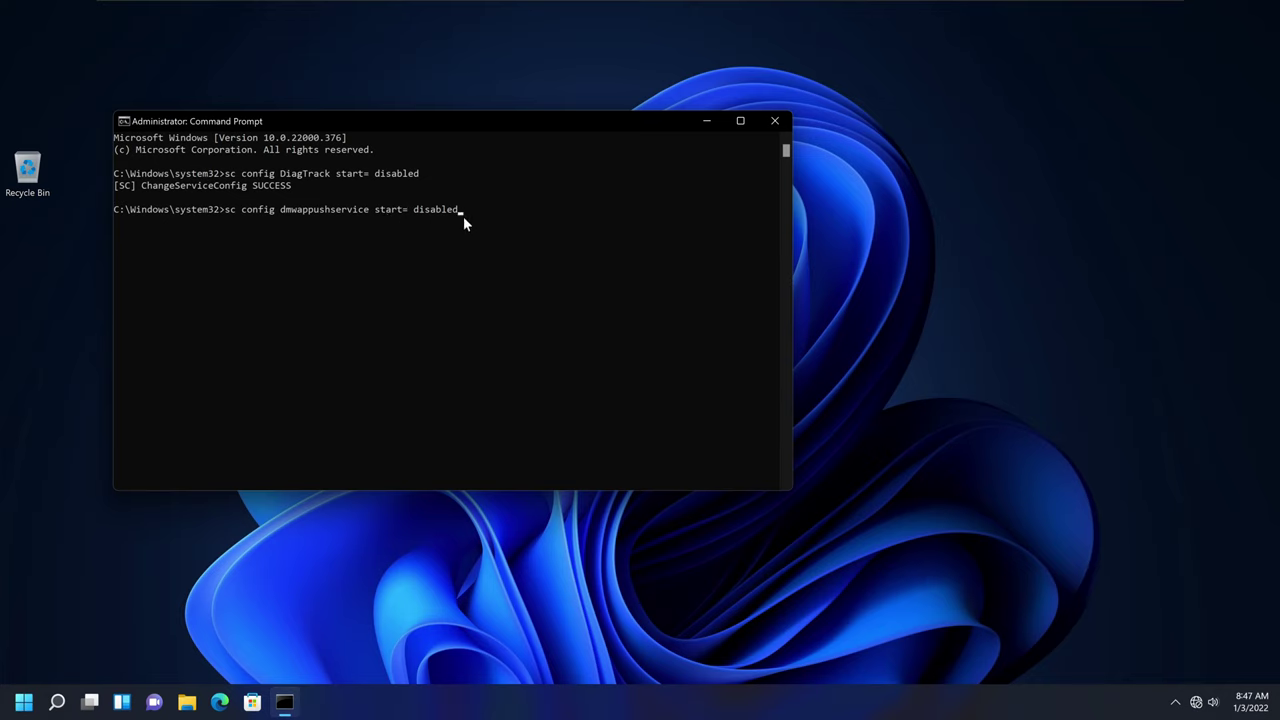
key(Return)
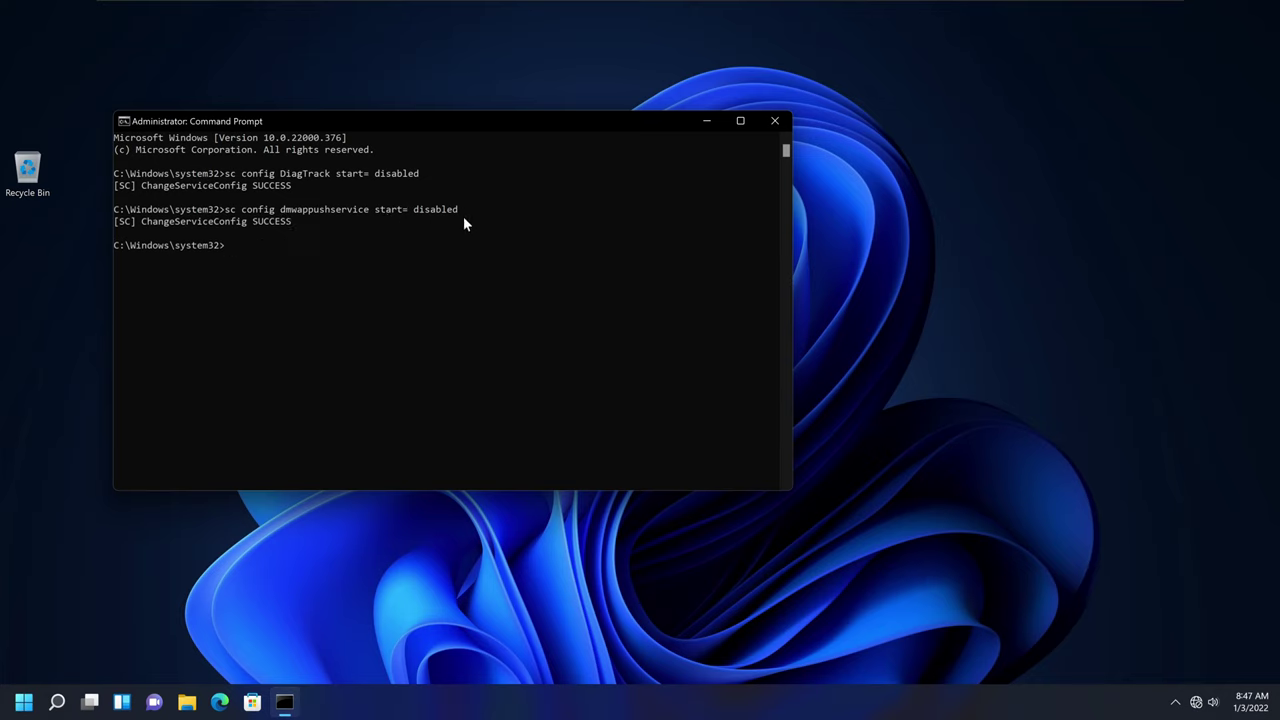
drag(300, 221, 113, 213)
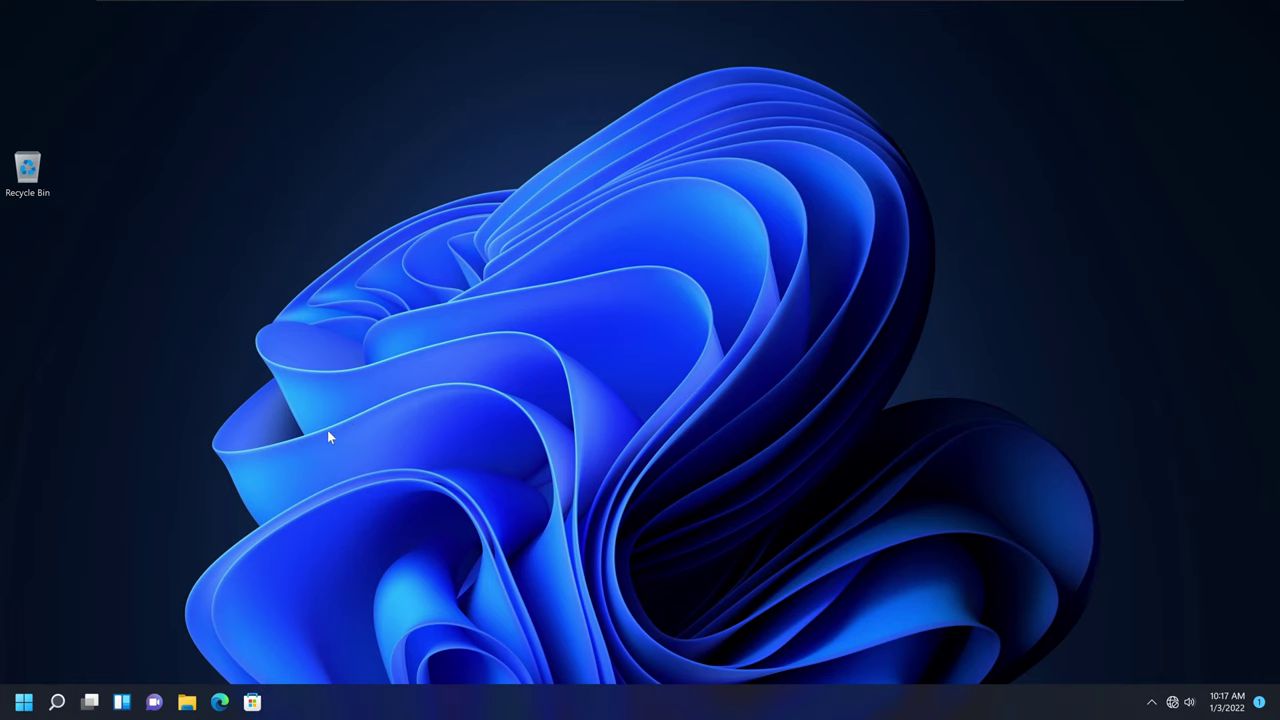
Step: Search Start for 'task s' and open Task Scheduler
click(26, 702)
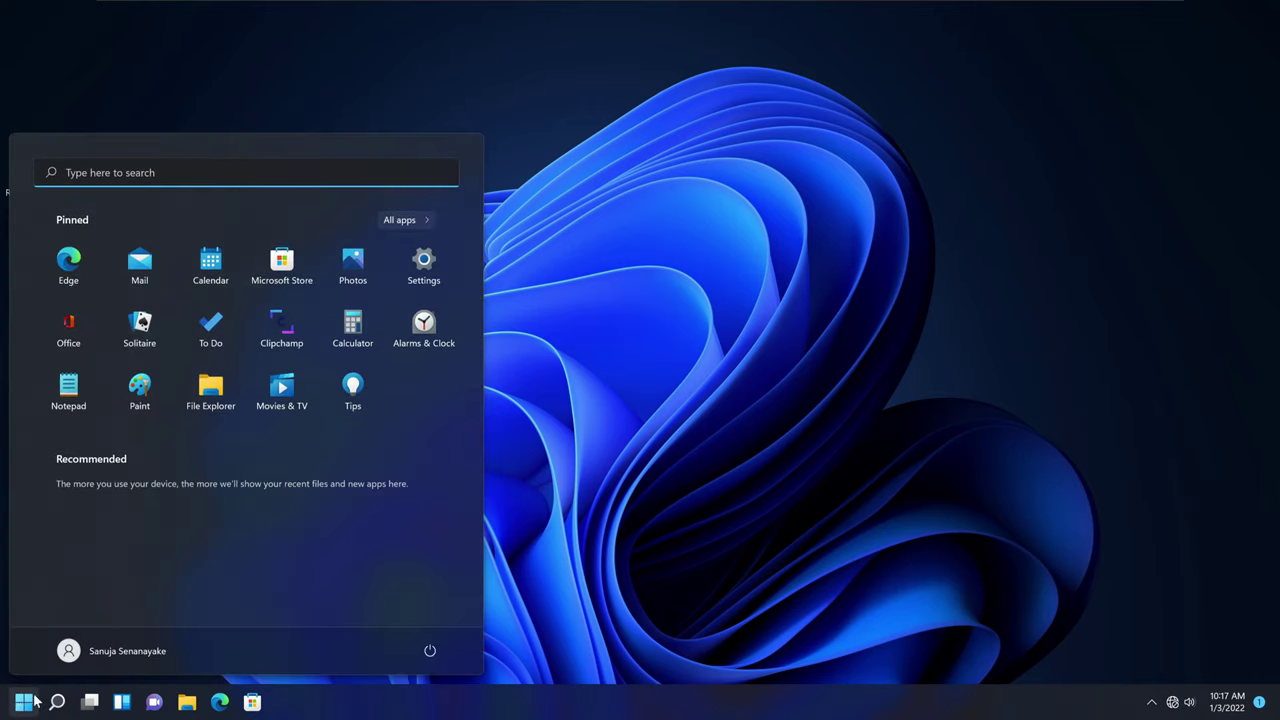
text(task)
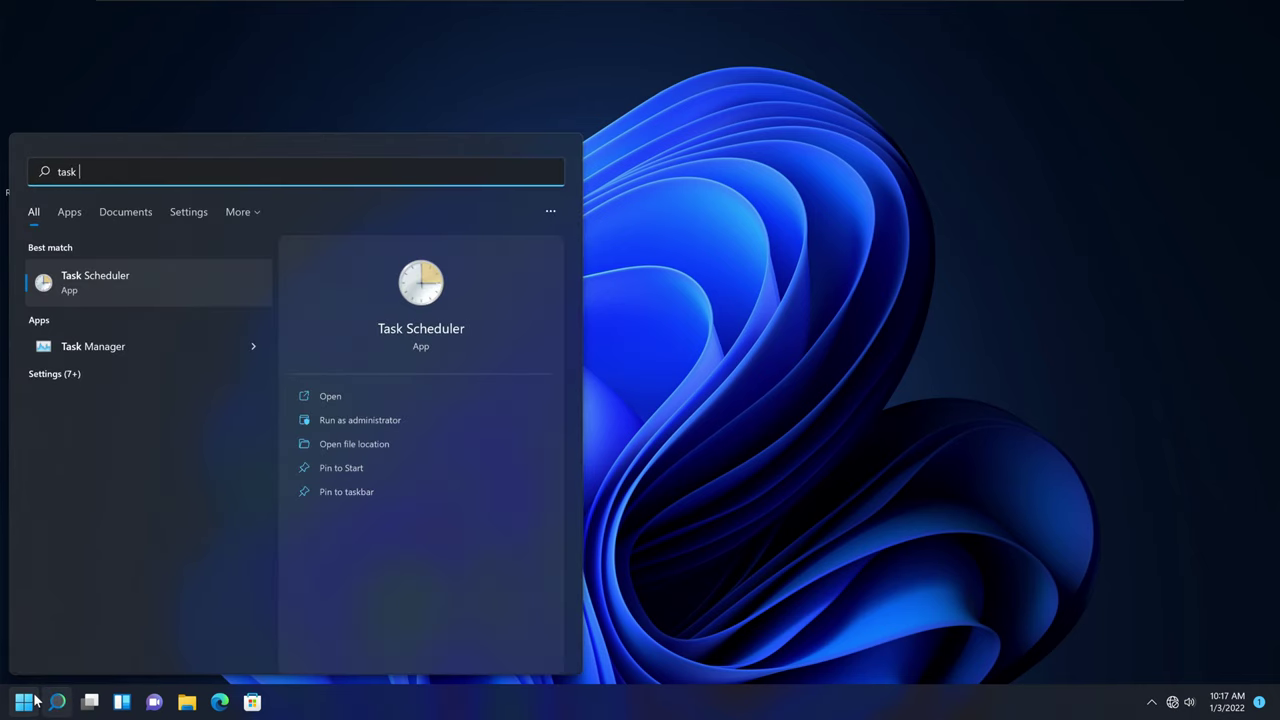
text( s)
click(143, 285)
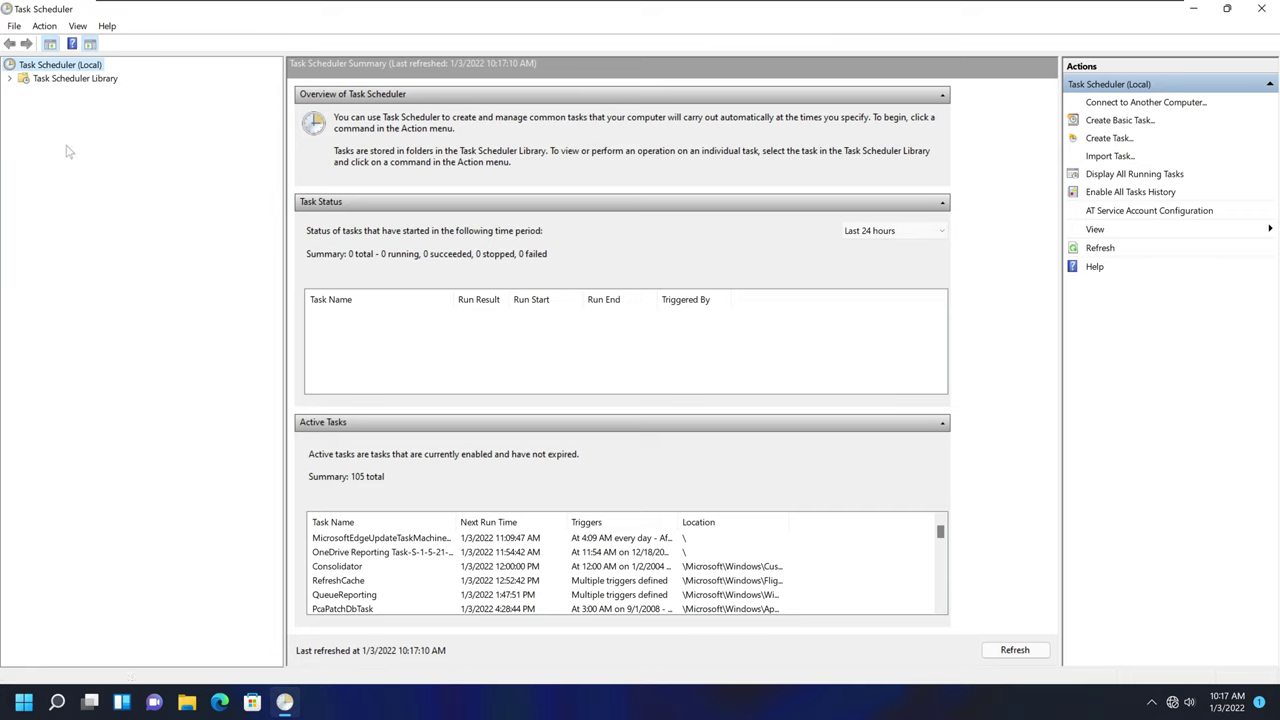
Step: Navigate Task Scheduler Library > Microsoft > Windows to Customer Experience Improvement Program
click(9, 78)
click(23, 92)
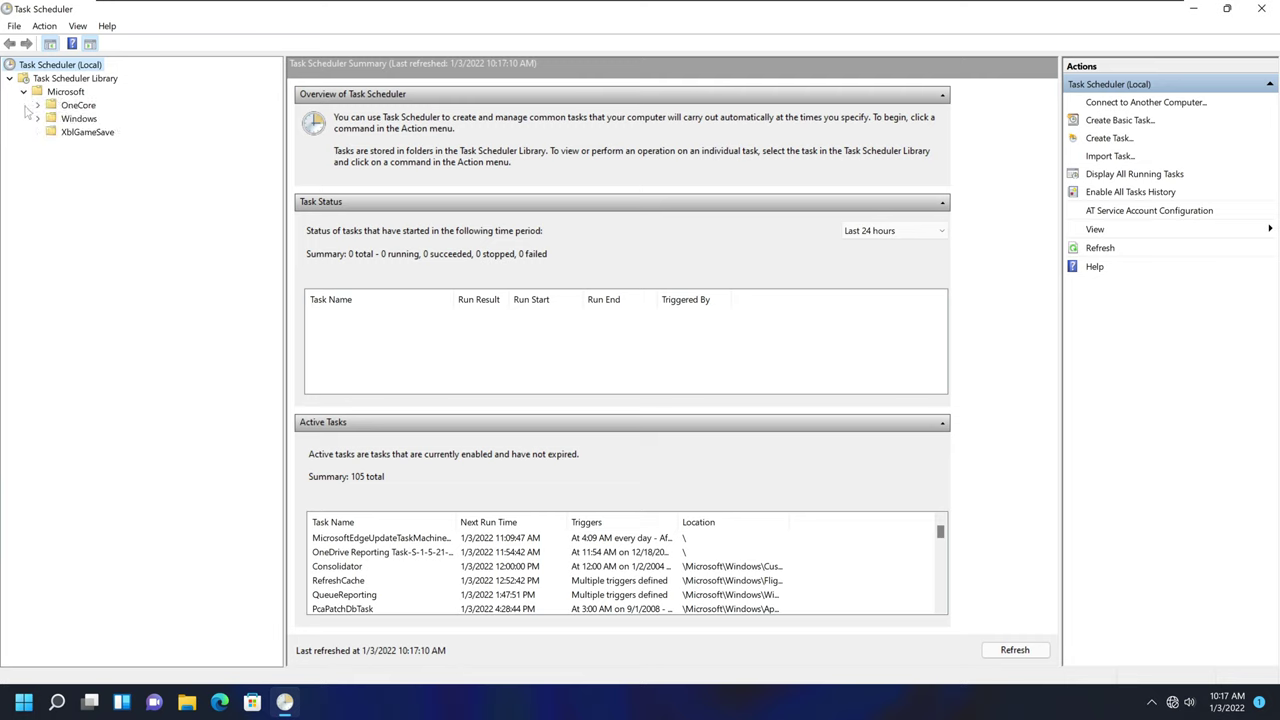
click(37, 119)
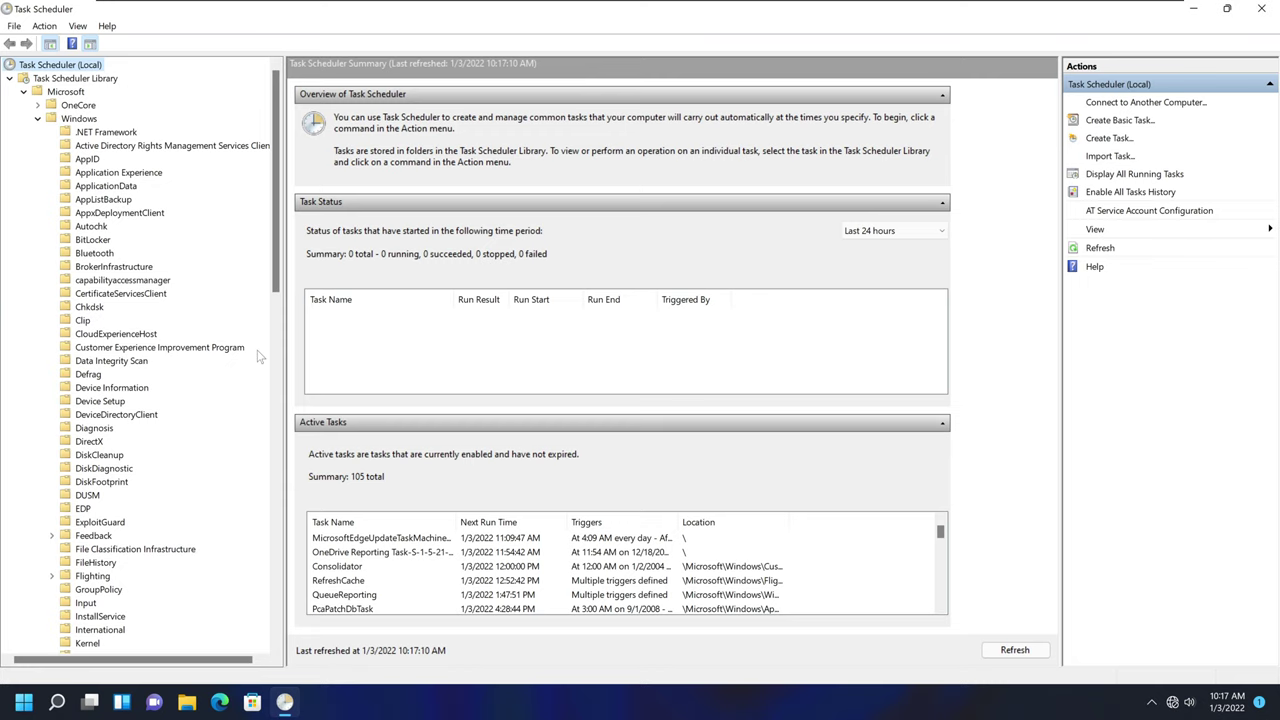
click(219, 349)
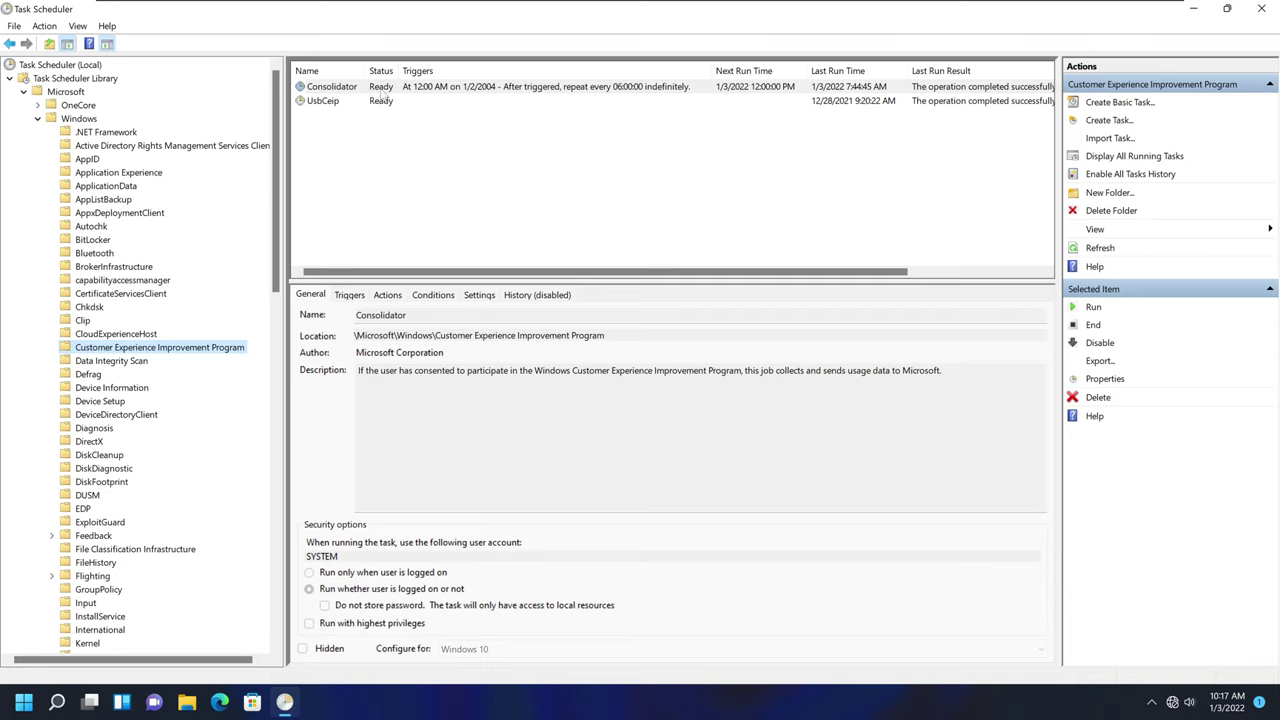
Step: Disable the Consolidator task and widen the Status and Name columns
right_click(381, 93)
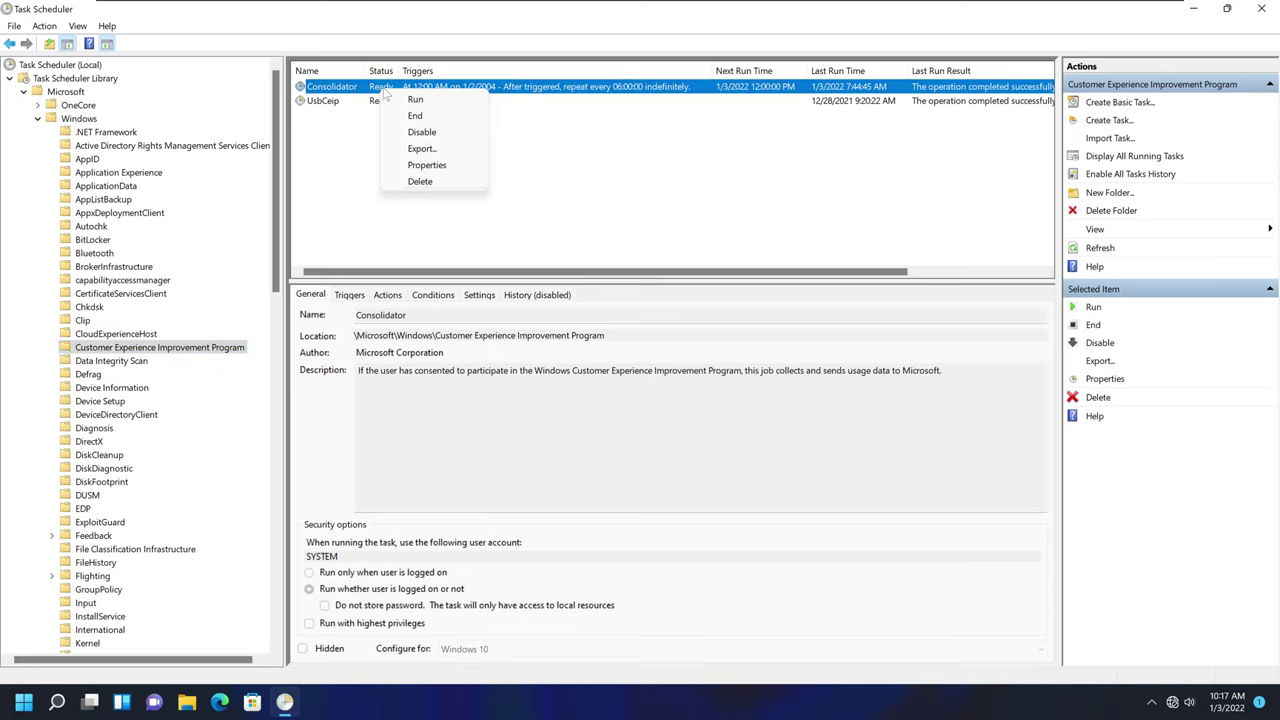
click(438, 131)
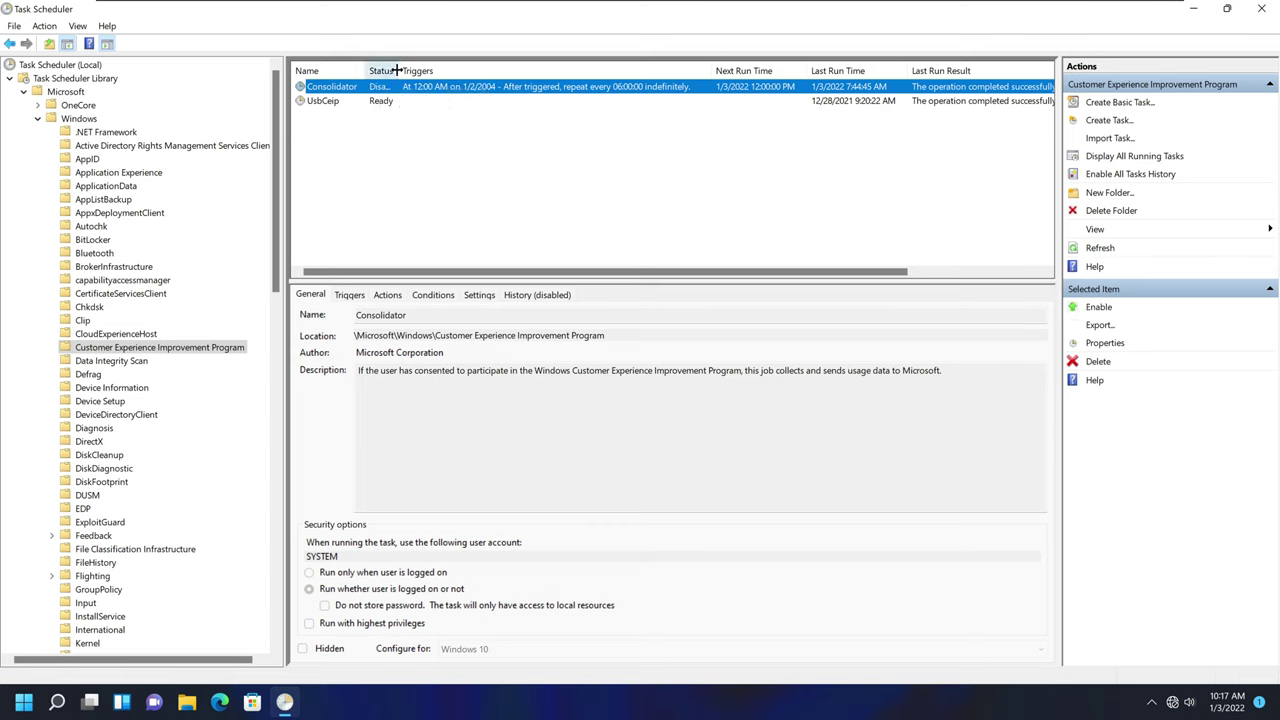
drag(398, 70, 455, 70)
drag(362, 70, 374, 70)
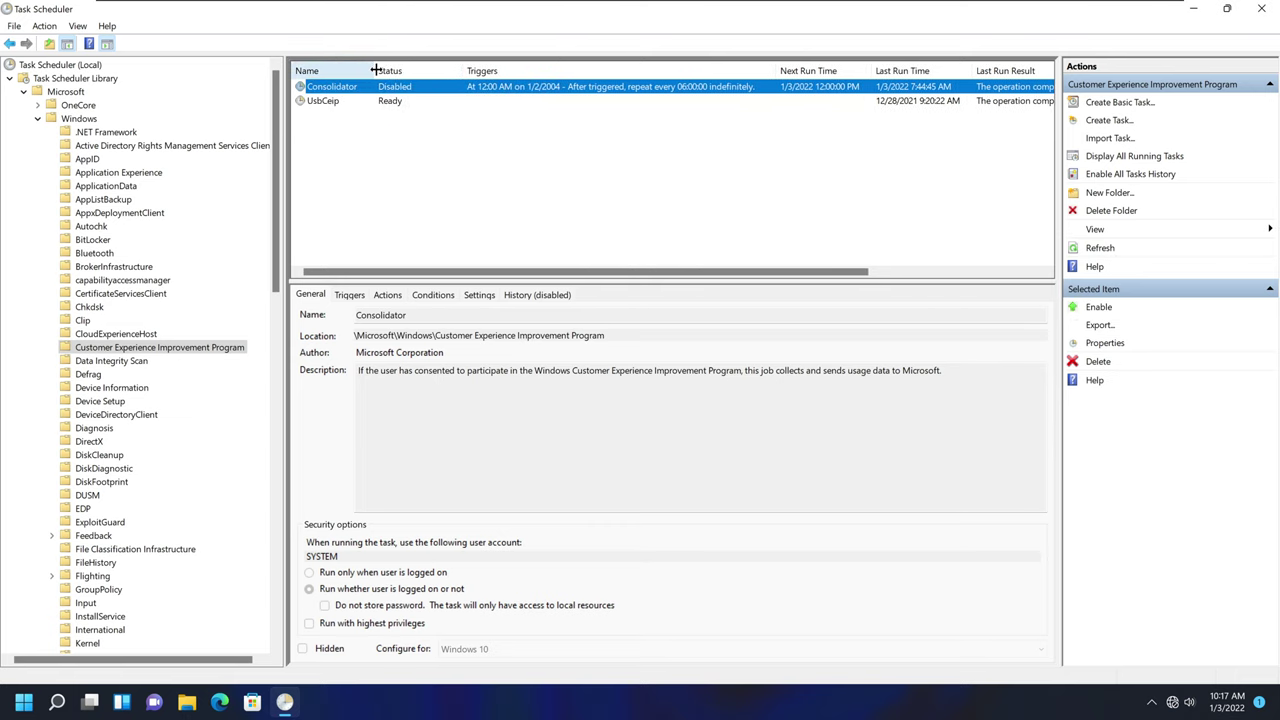